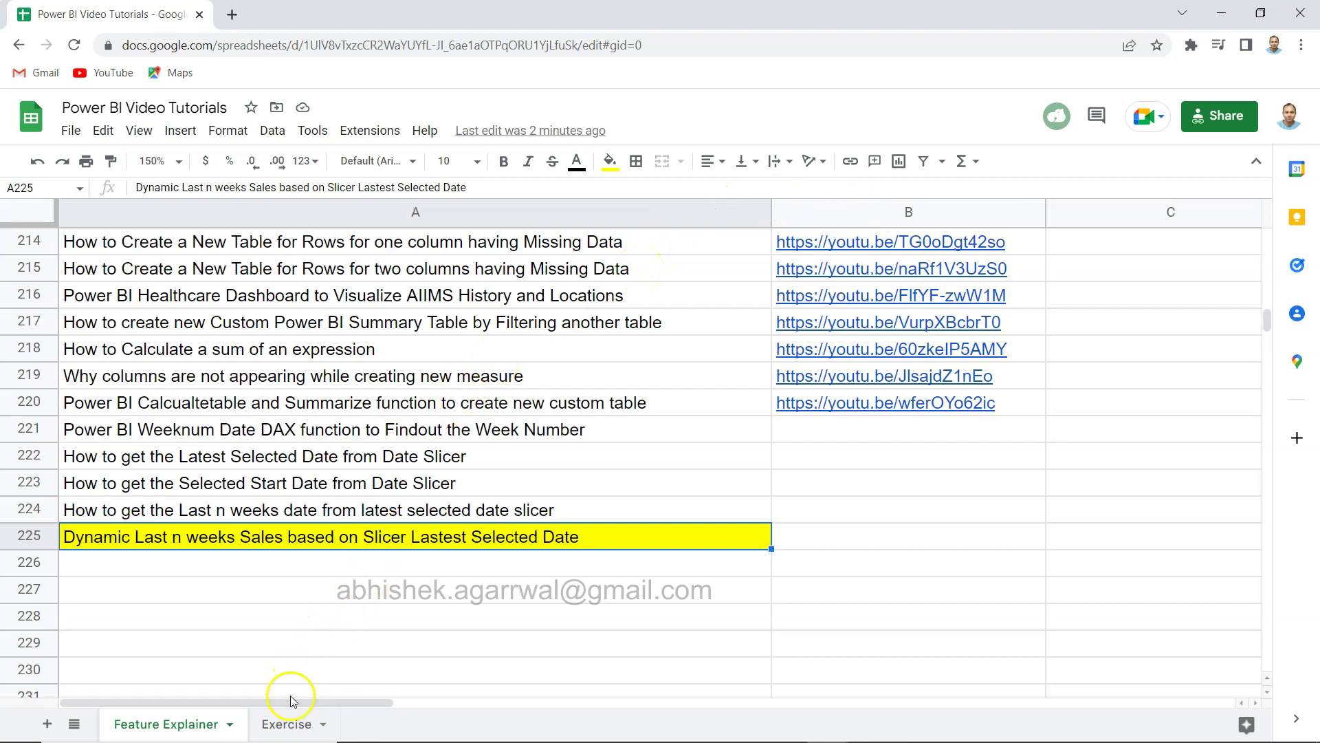
pyautogui.click(287, 725)
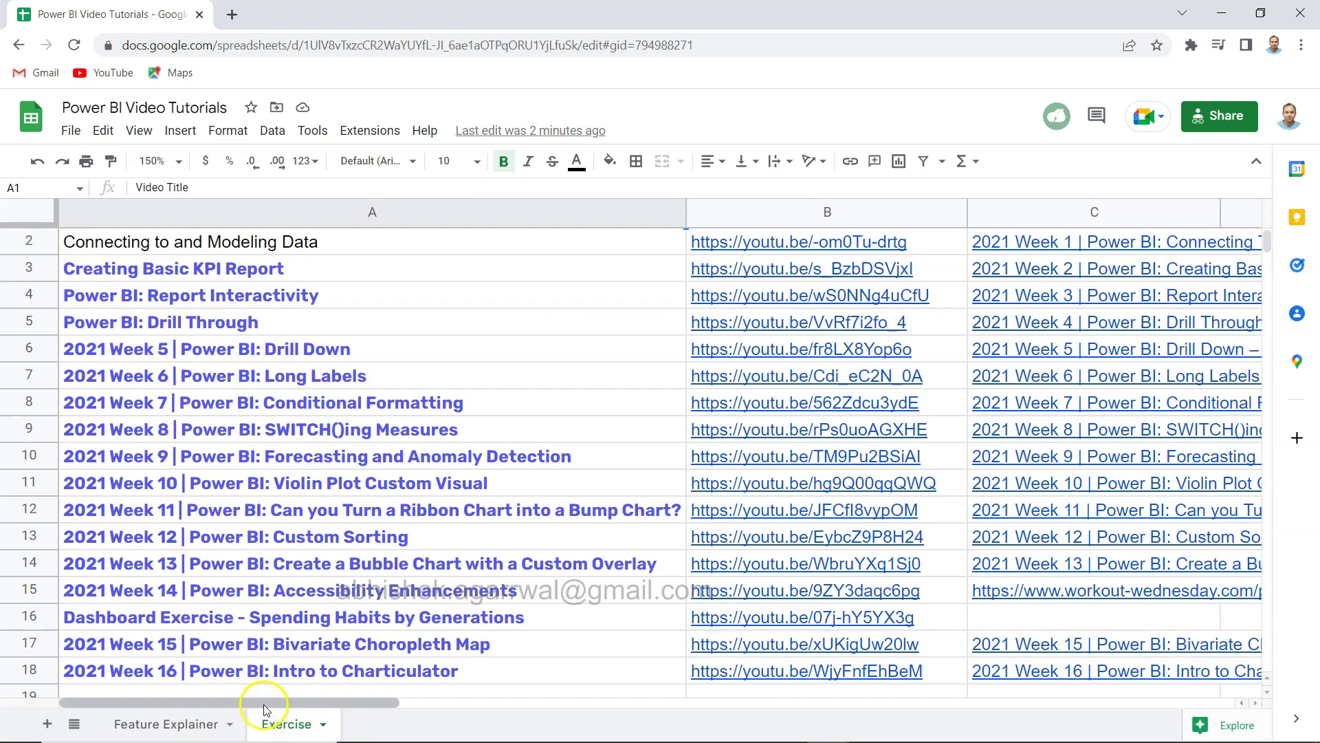
pyautogui.click(207, 723)
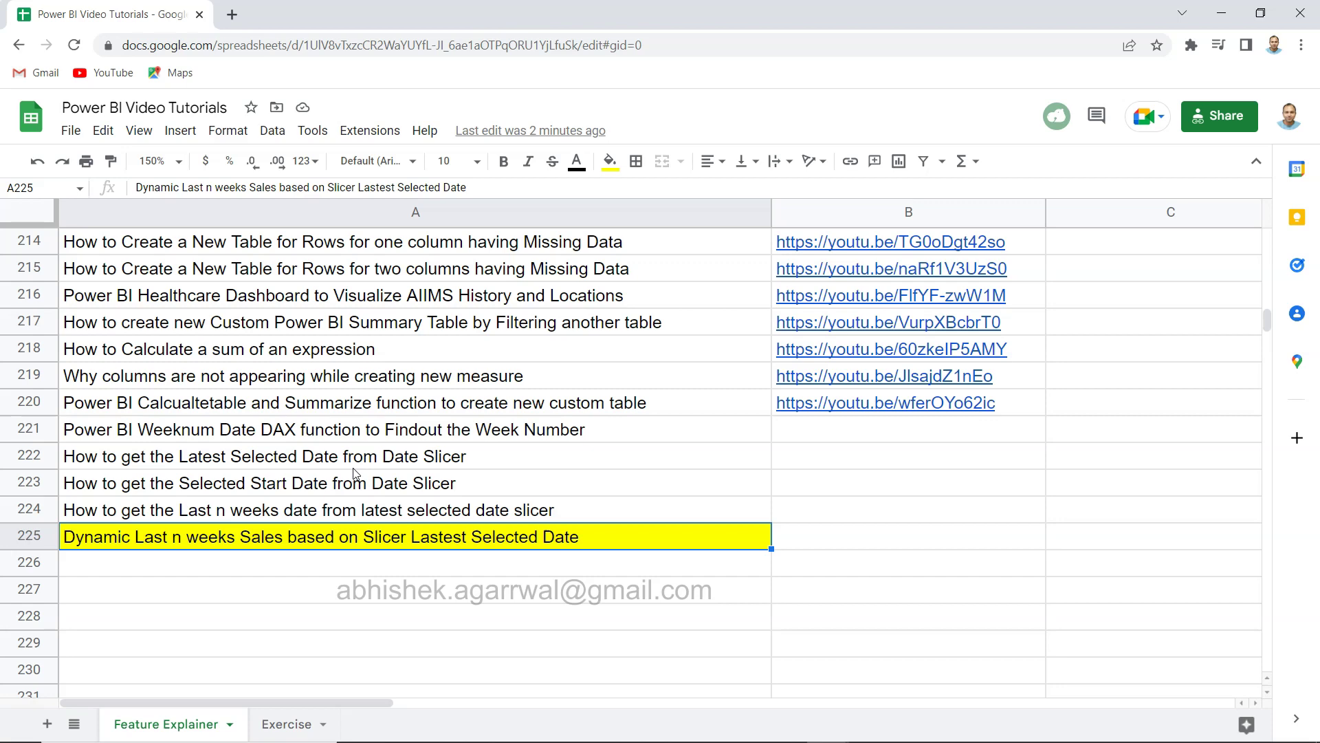
# - Switch to the Superstore report in Power BI and expand OrderCalendar in the Fields pane
pyautogui.hotkey('alt', 'Tab')
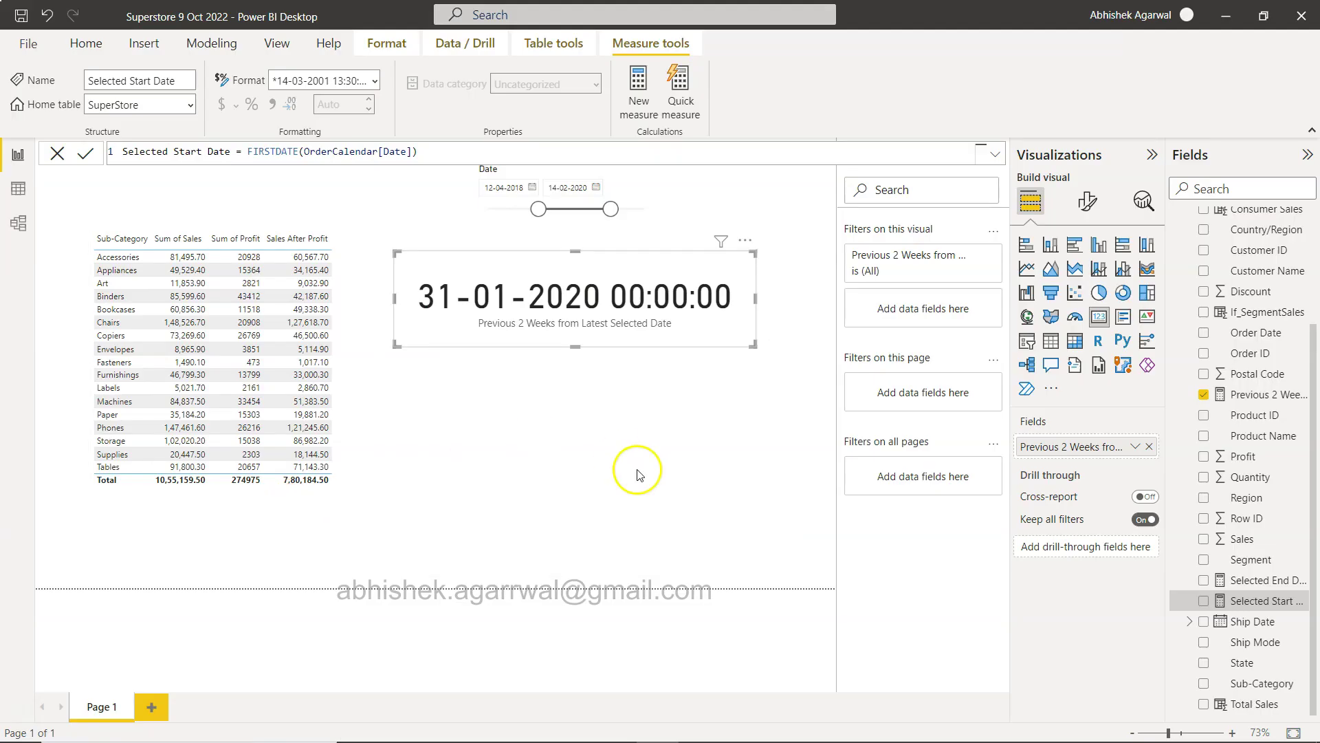
pyautogui.scroll(3, 1229, 420)
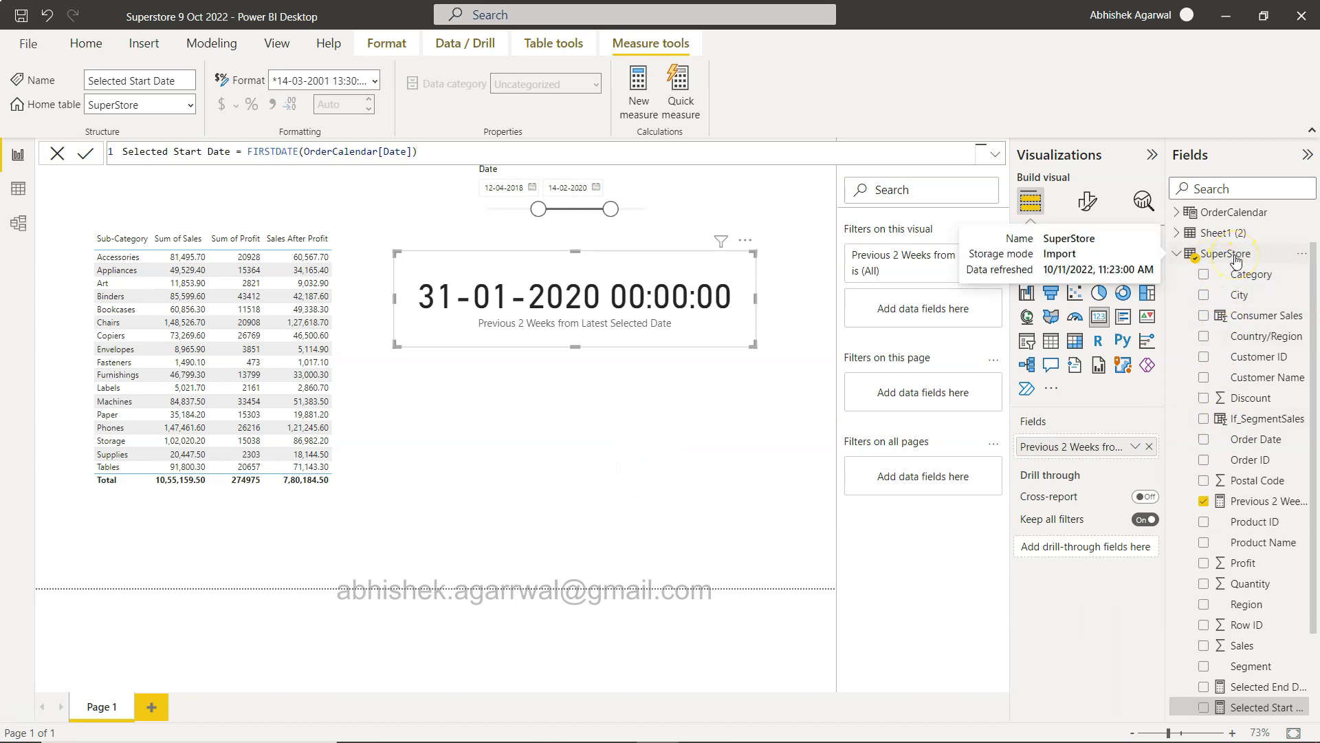
pyautogui.scroll(-2, 1233, 364)
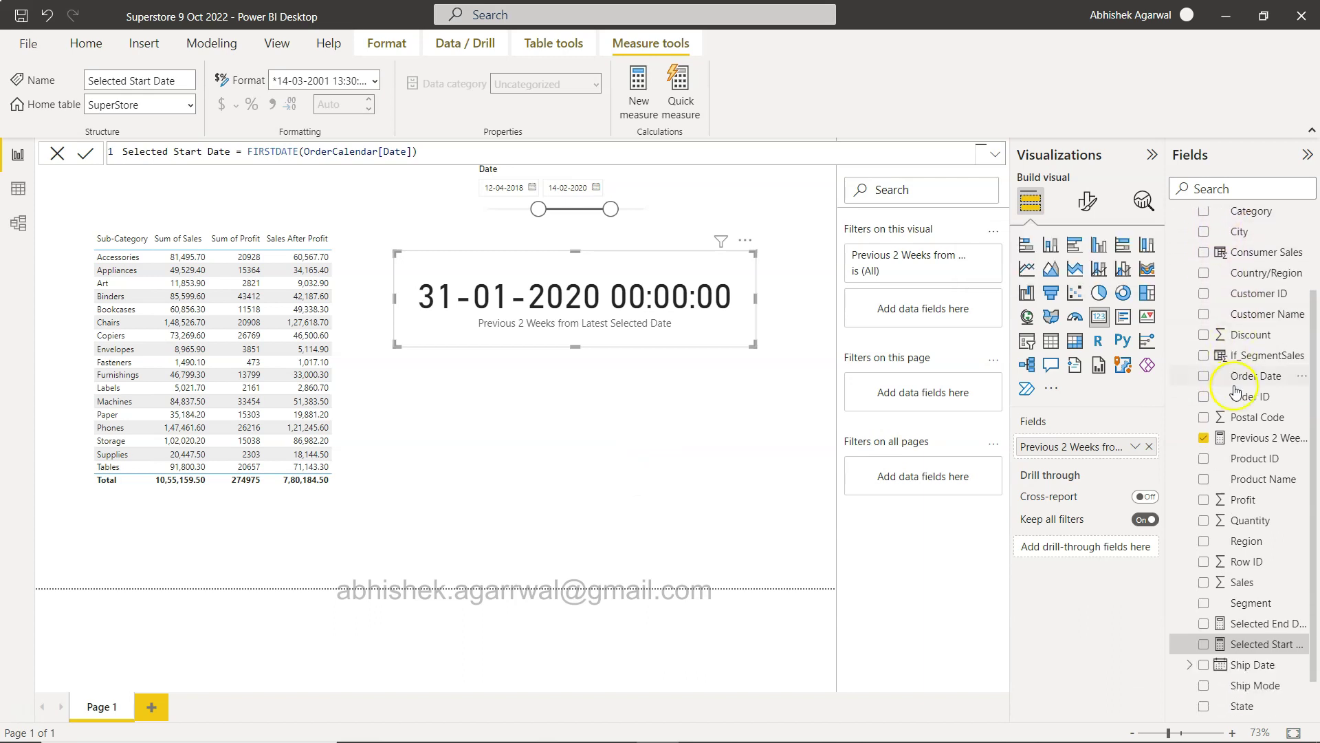
pyautogui.scroll(4, 1234, 372)
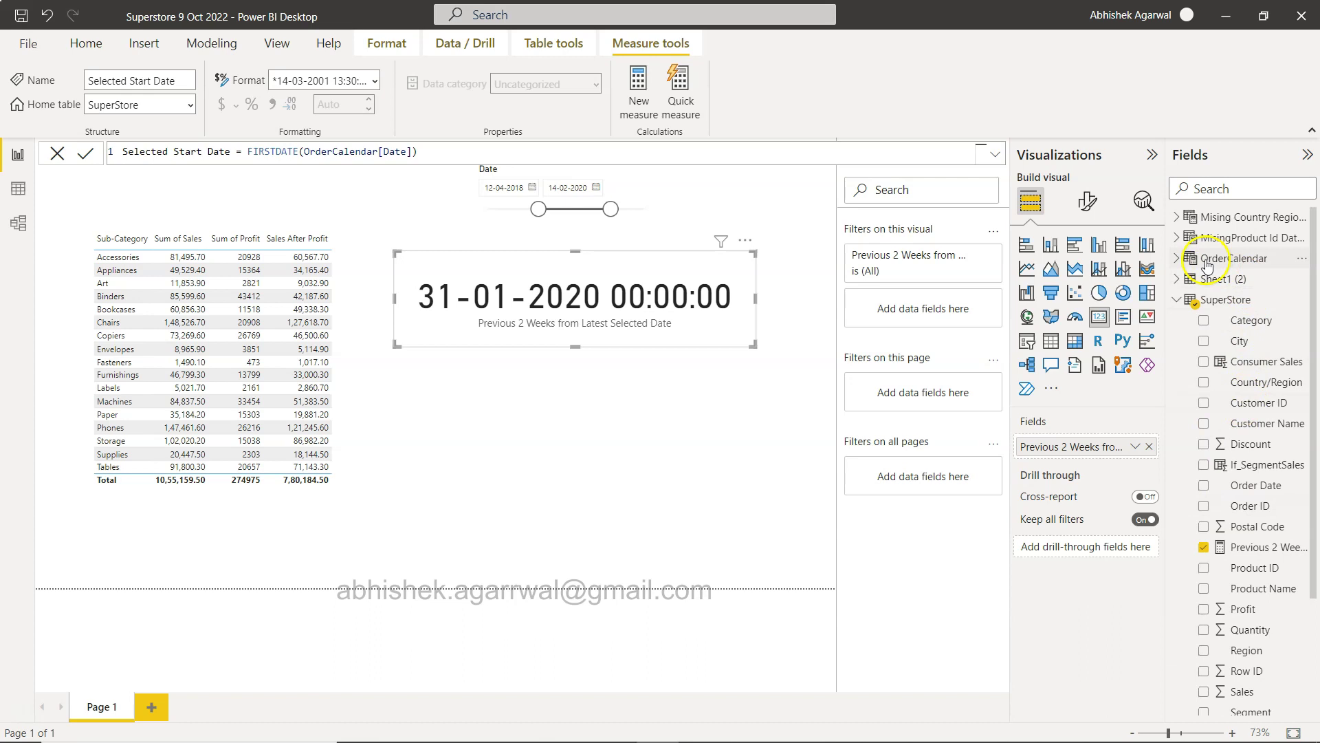
pyautogui.click(1176, 259)
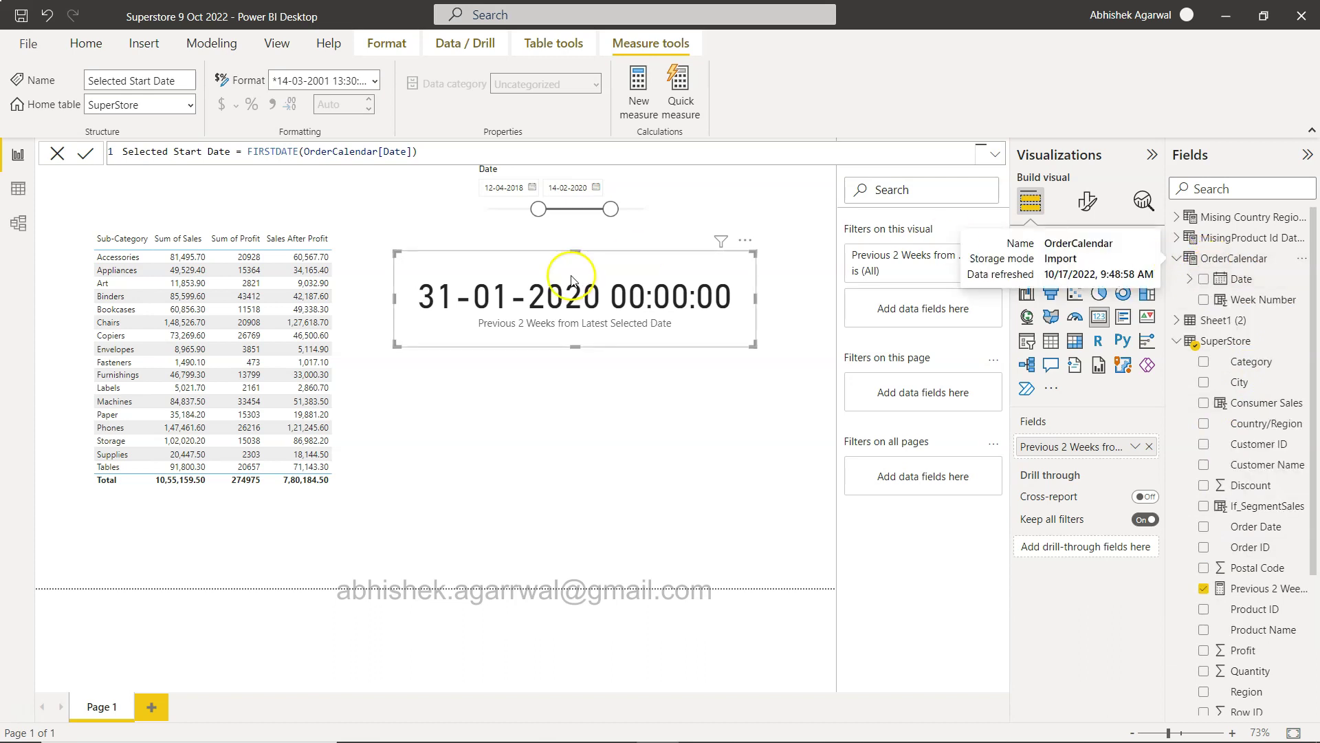
# - Inspect OrderCalendar's rows and Week Number formula in Data view, then select the 31-01-2020 card
pyautogui.click(18, 189)
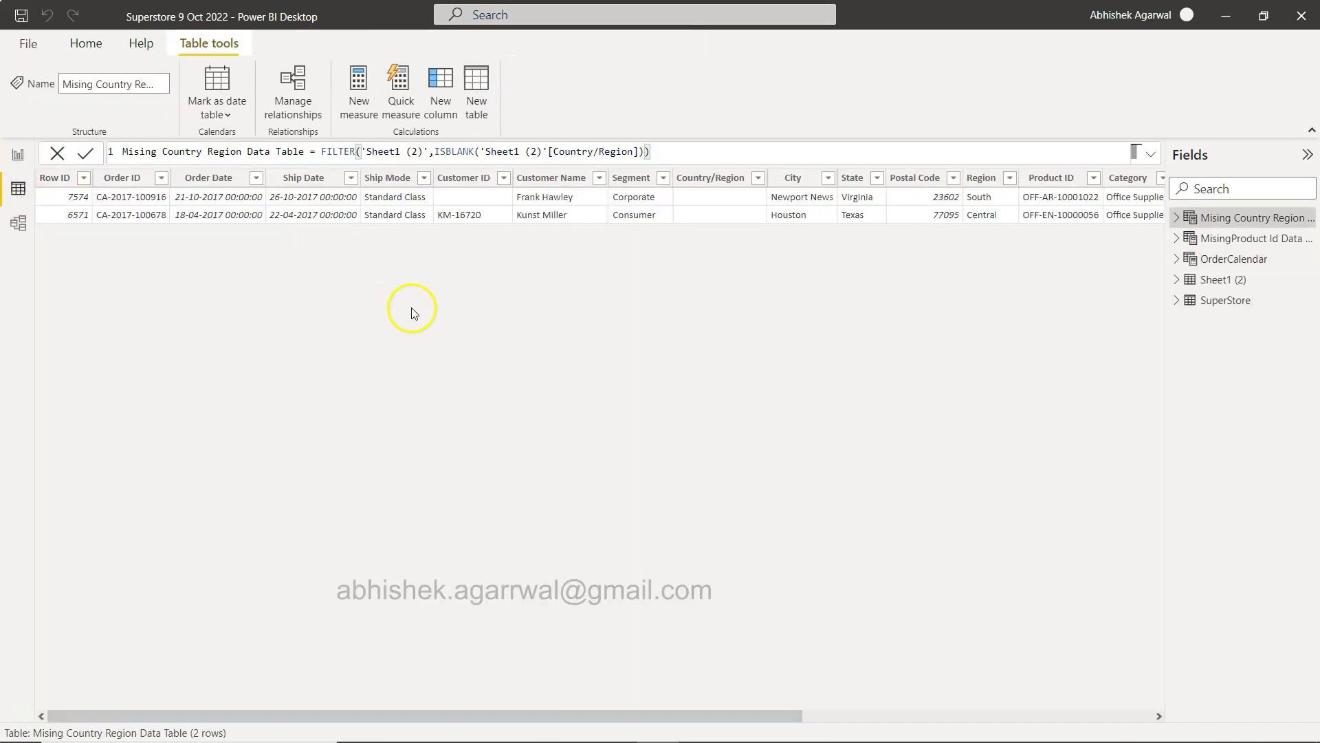
pyautogui.click(1232, 261)
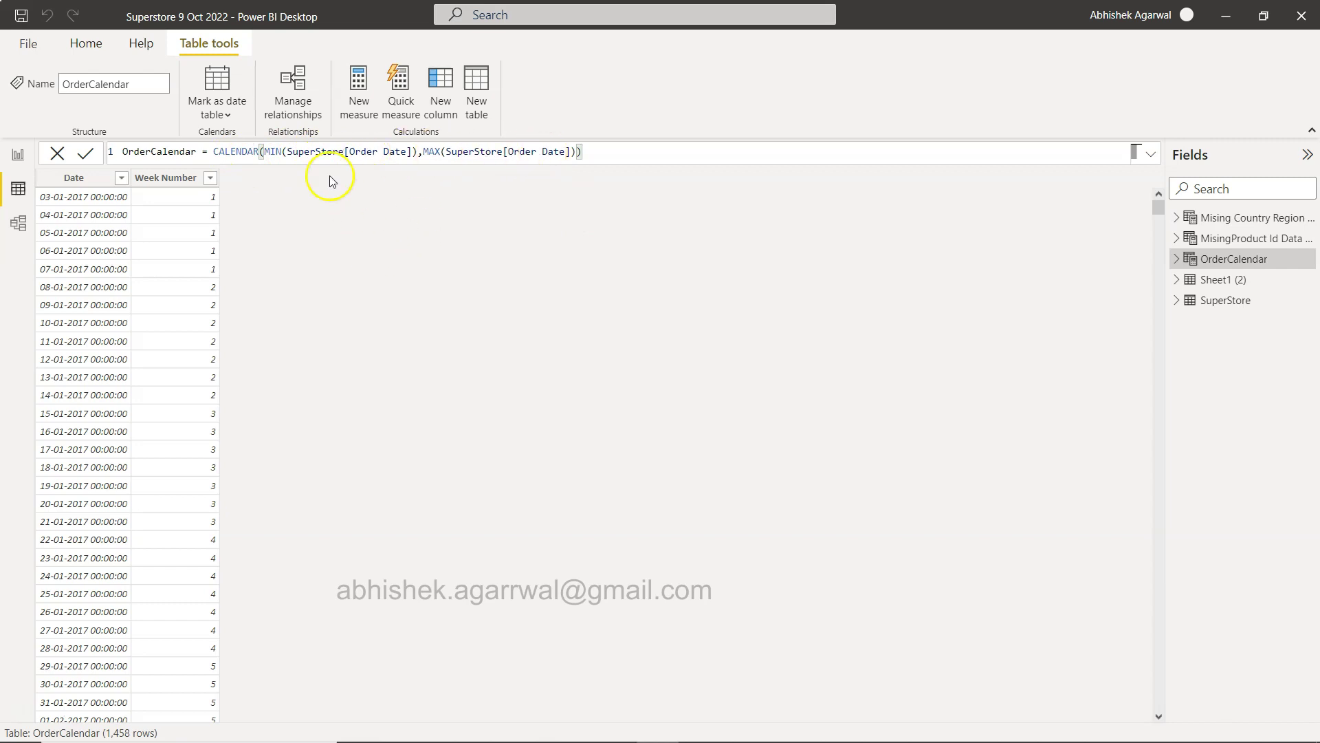
pyautogui.click(148, 178)
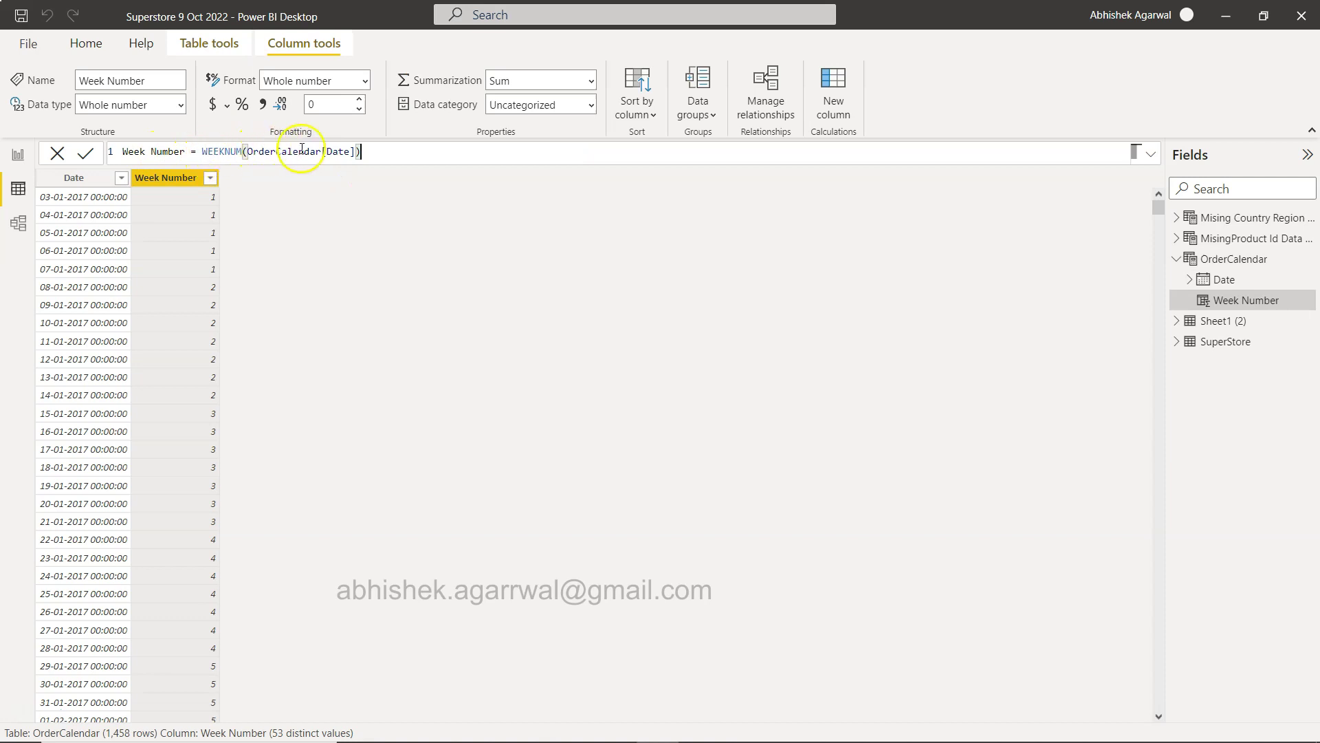
pyautogui.click(21, 164)
pyautogui.click(719, 322)
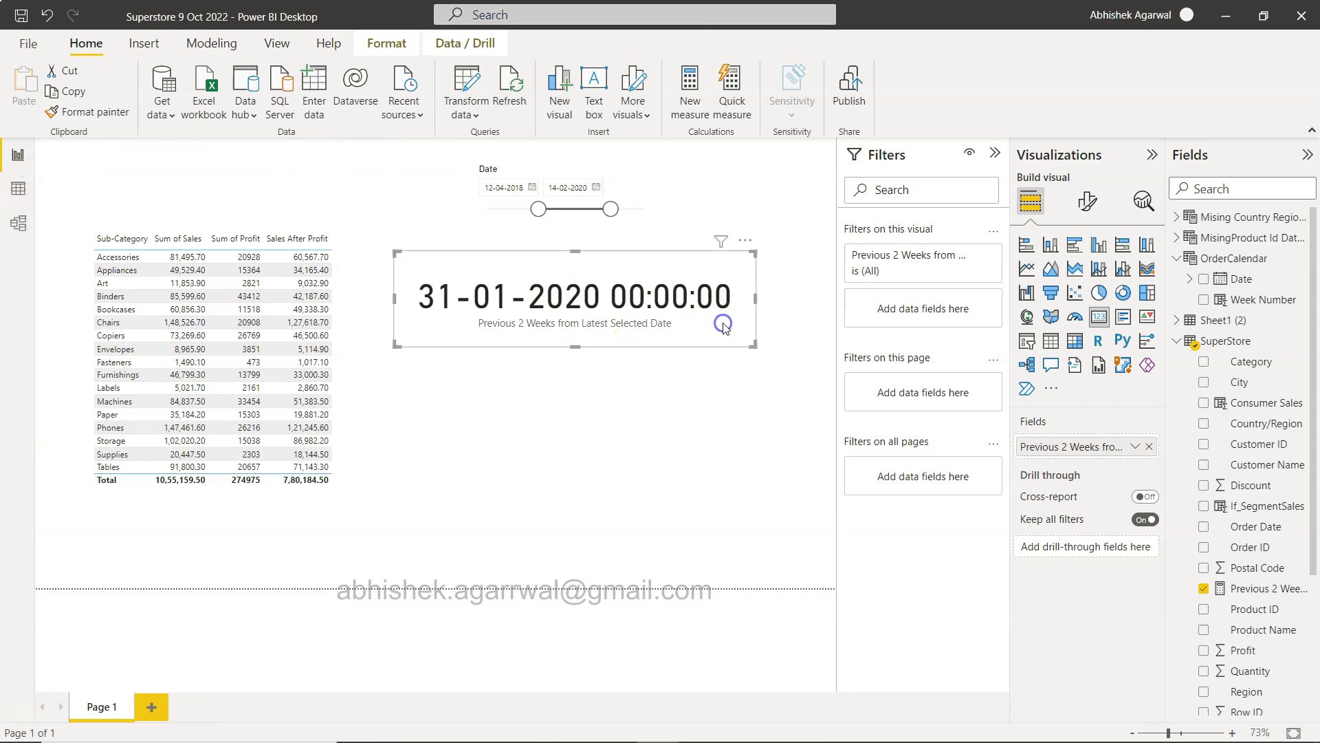
pyautogui.click(1263, 595)
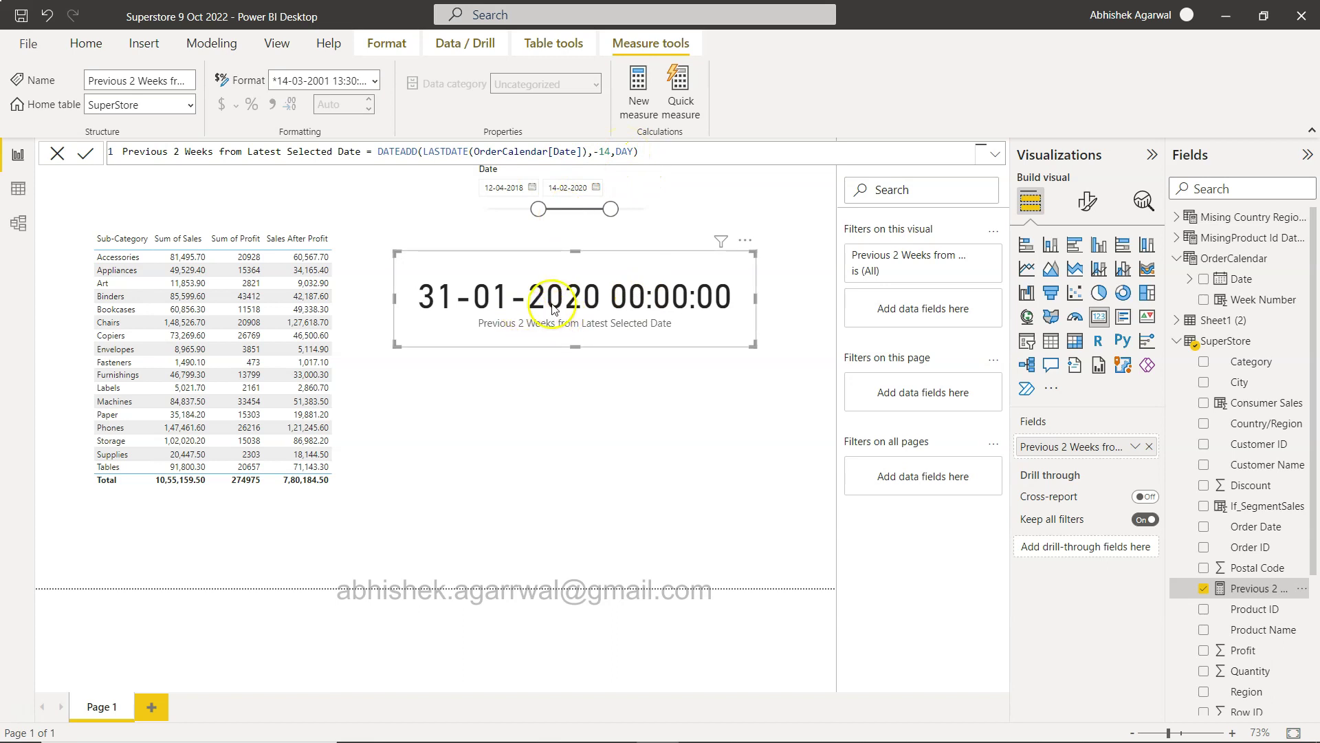
pyautogui.click(567, 187)
pyautogui.click(519, 456)
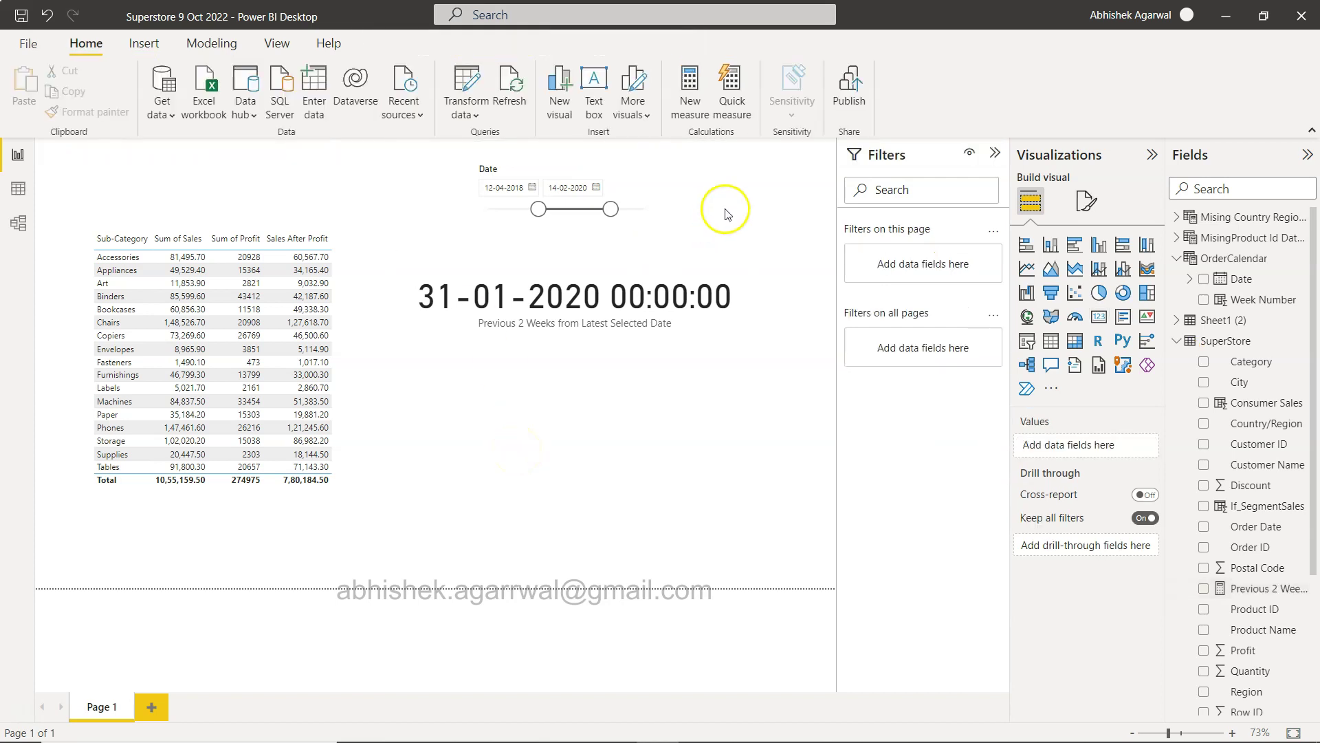
# - Start a new measure: Last 2 Weeks Sales = CALCULATE(SUM(SuperStore[Sales])
pyautogui.click(691, 115)
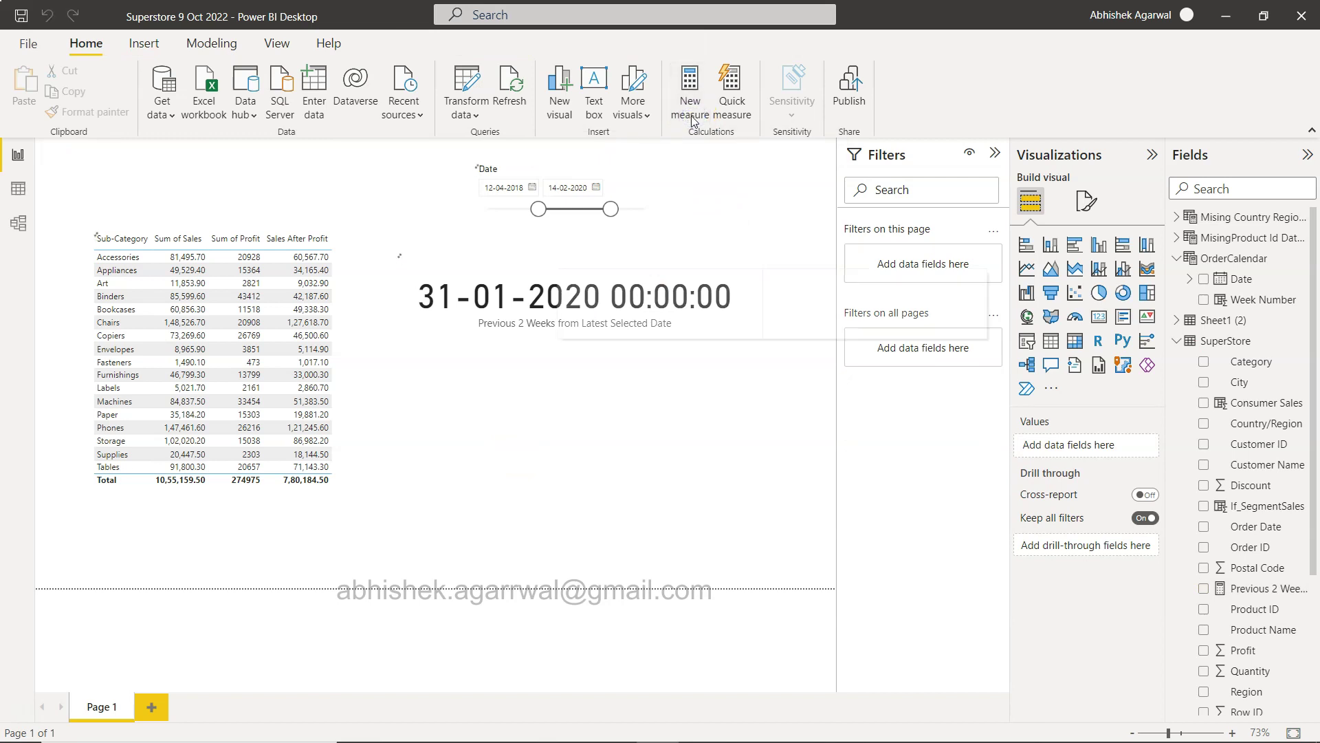
pyautogui.write('Las')
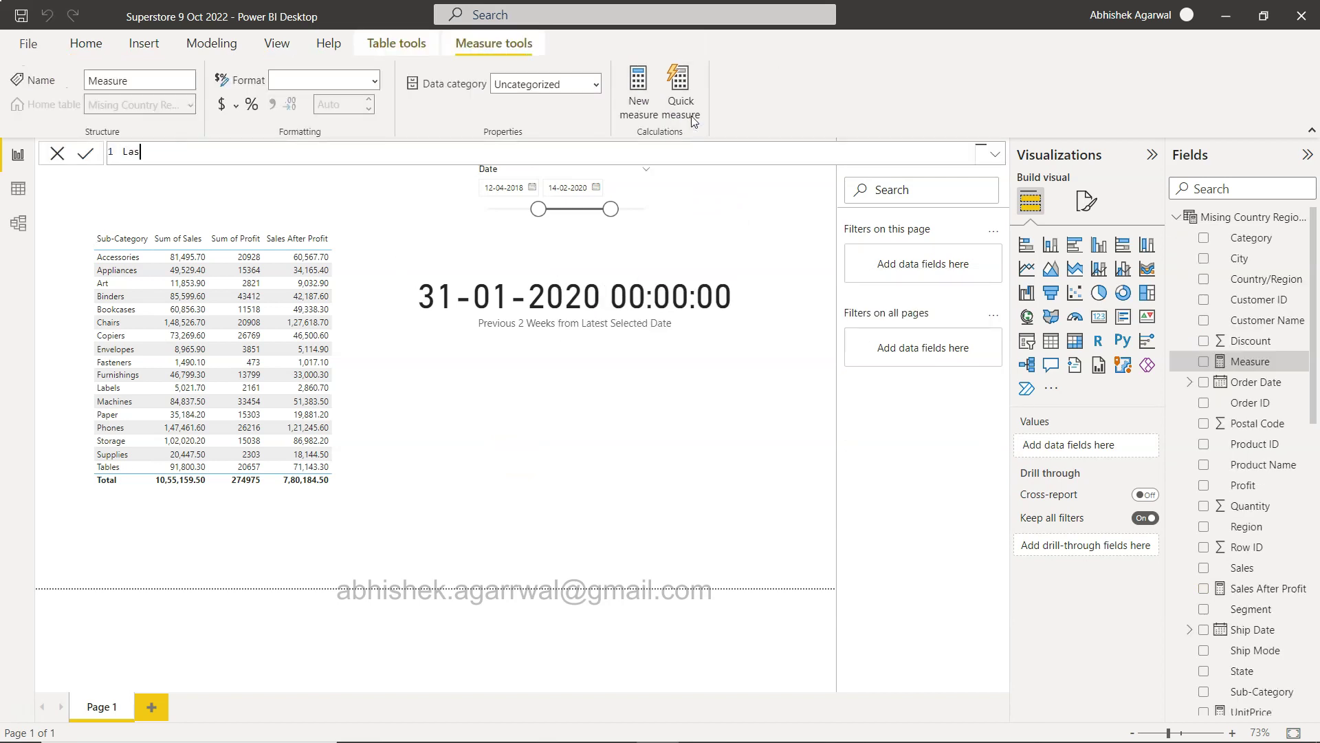
pyautogui.write('t 2 Weeks Sales = CALCULATE(')
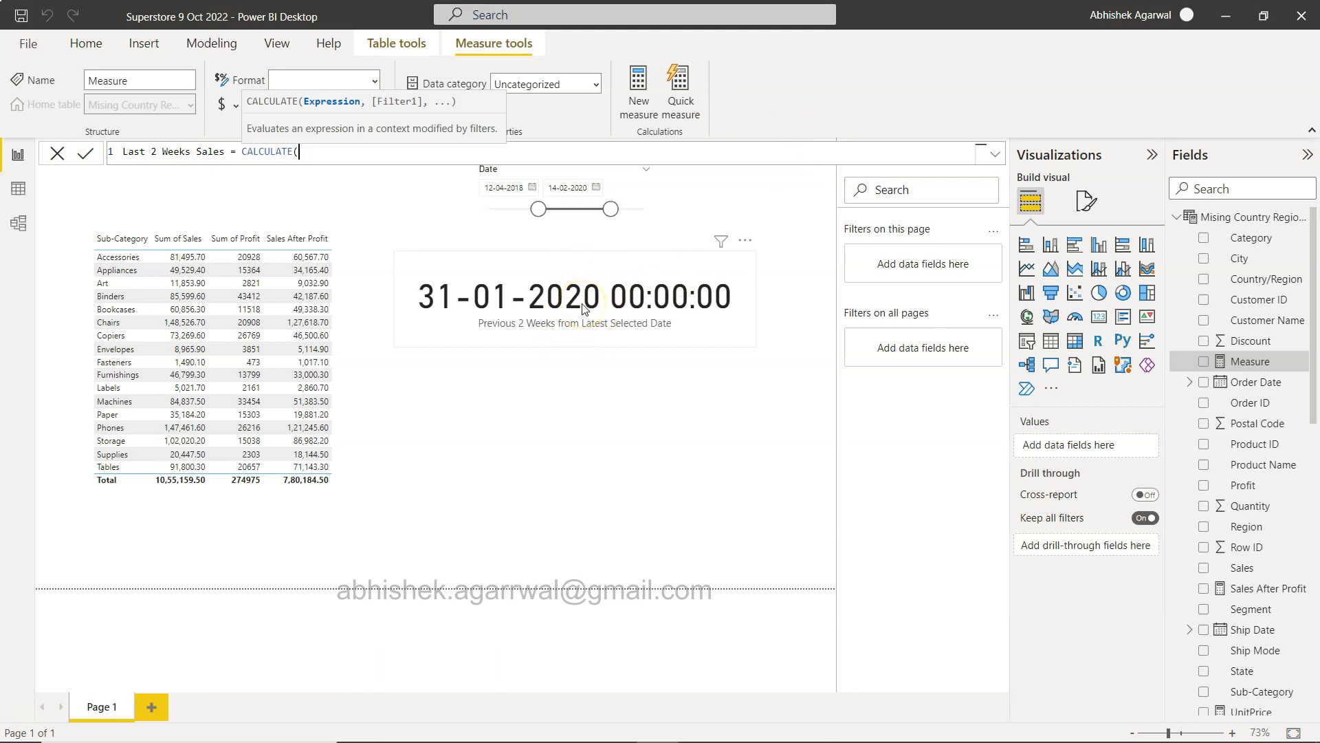
pyautogui.write('SUM(')
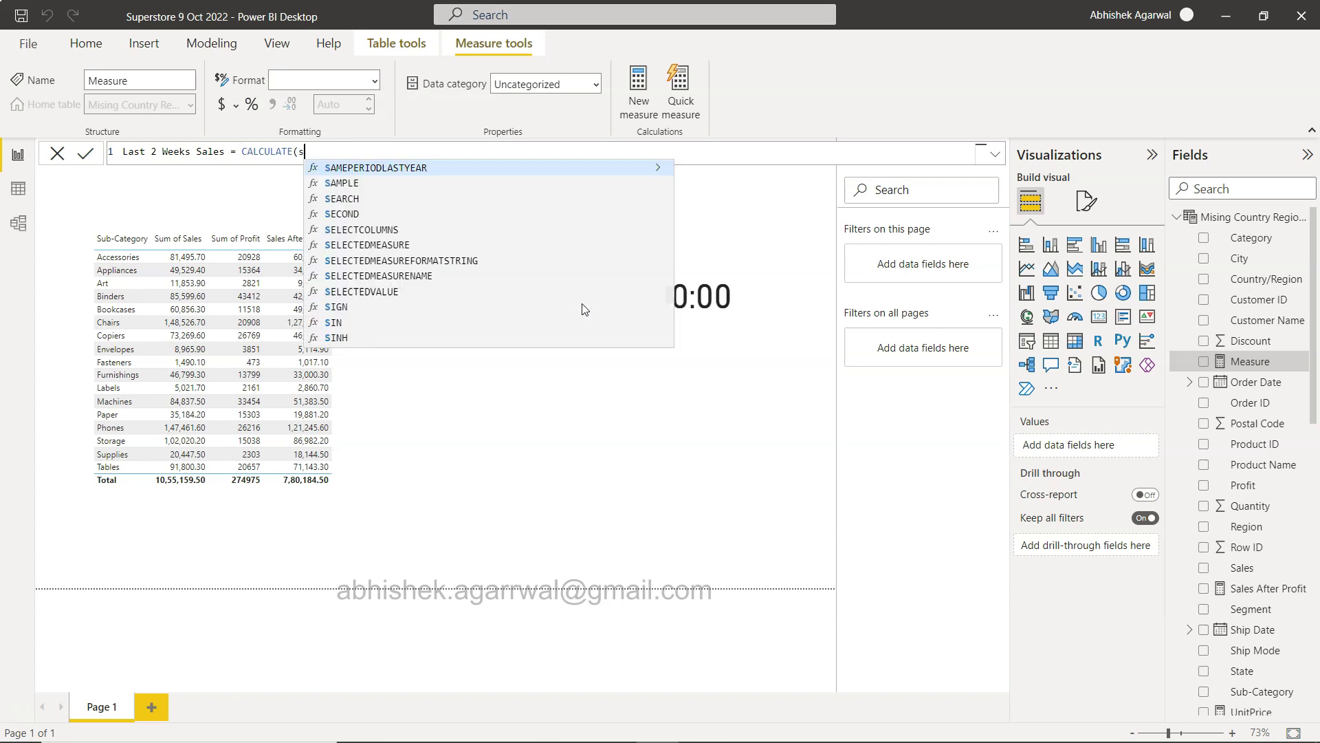
pyautogui.write('sal')
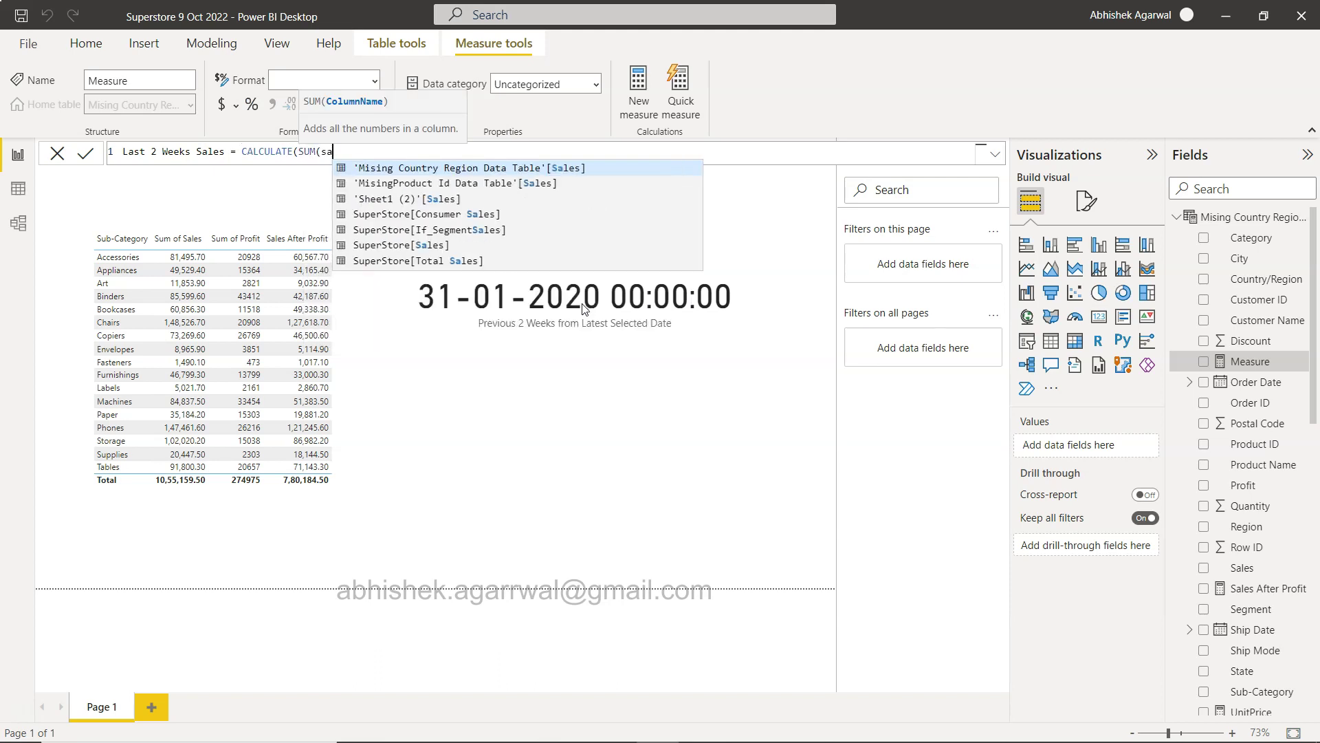
pyautogui.press('Down')
pyautogui.press('Down')
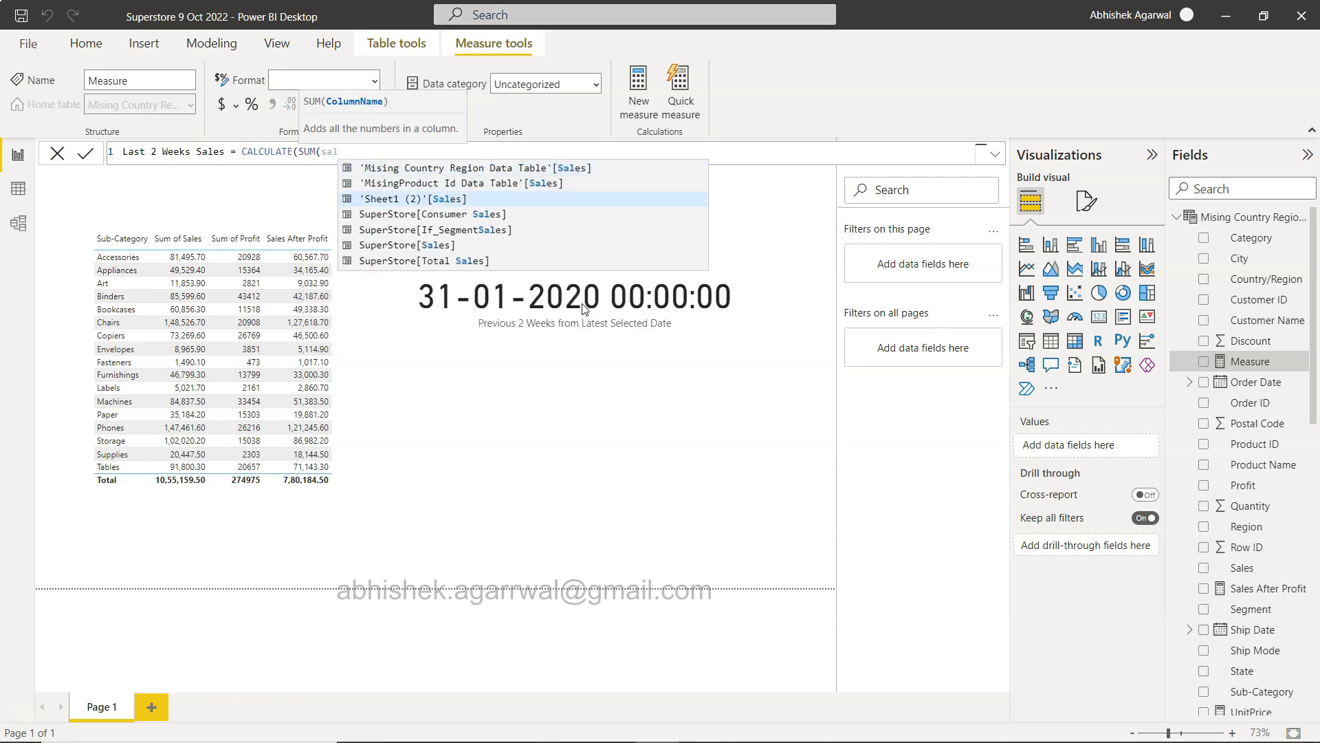
pyautogui.press('Down')
pyautogui.press('Down')
pyautogui.press('Down')
pyautogui.press('Tab')
# - Add a comma and begin a Date function, browsing the autocomplete suggestions
pyautogui.write('),dateb')
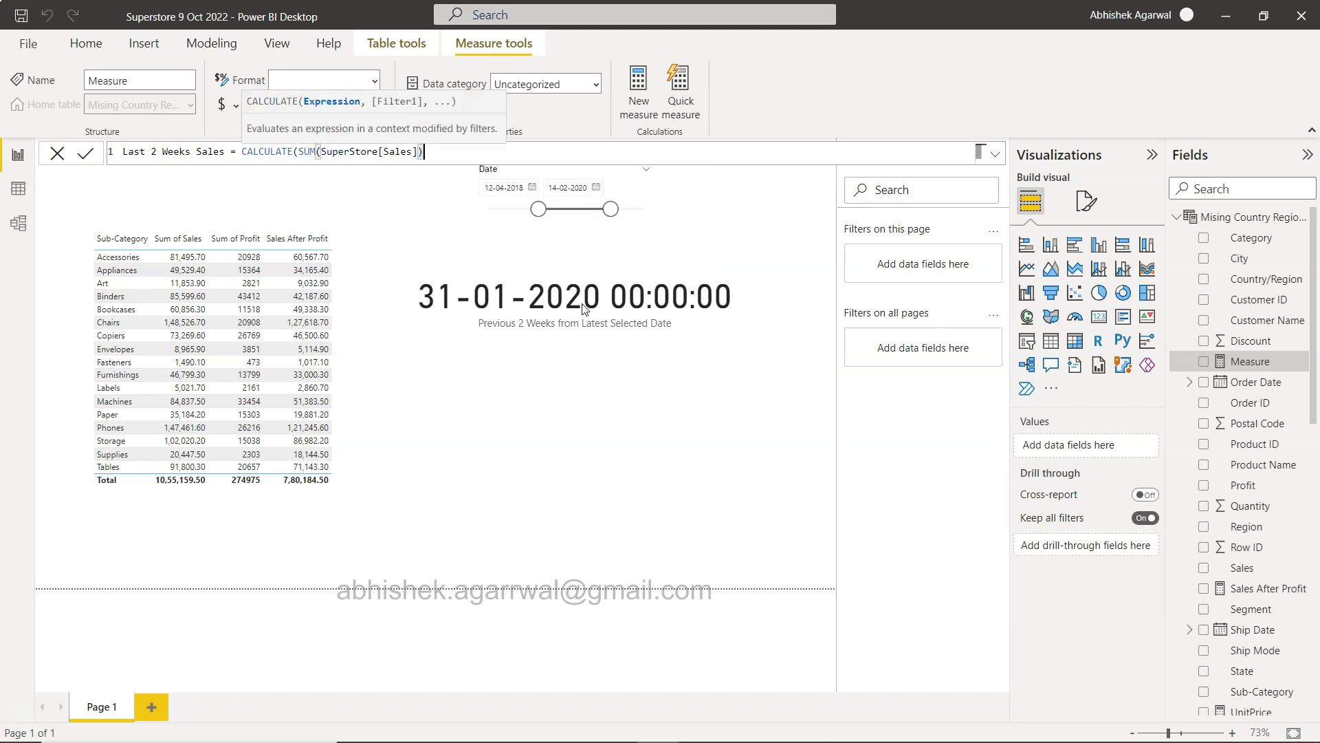
pyautogui.press('BackSpace')
pyautogui.press('BackSpace')
pyautogui.press('BackSpace')
pyautogui.press('BackSpace')
pyautogui.press('BackSpace')
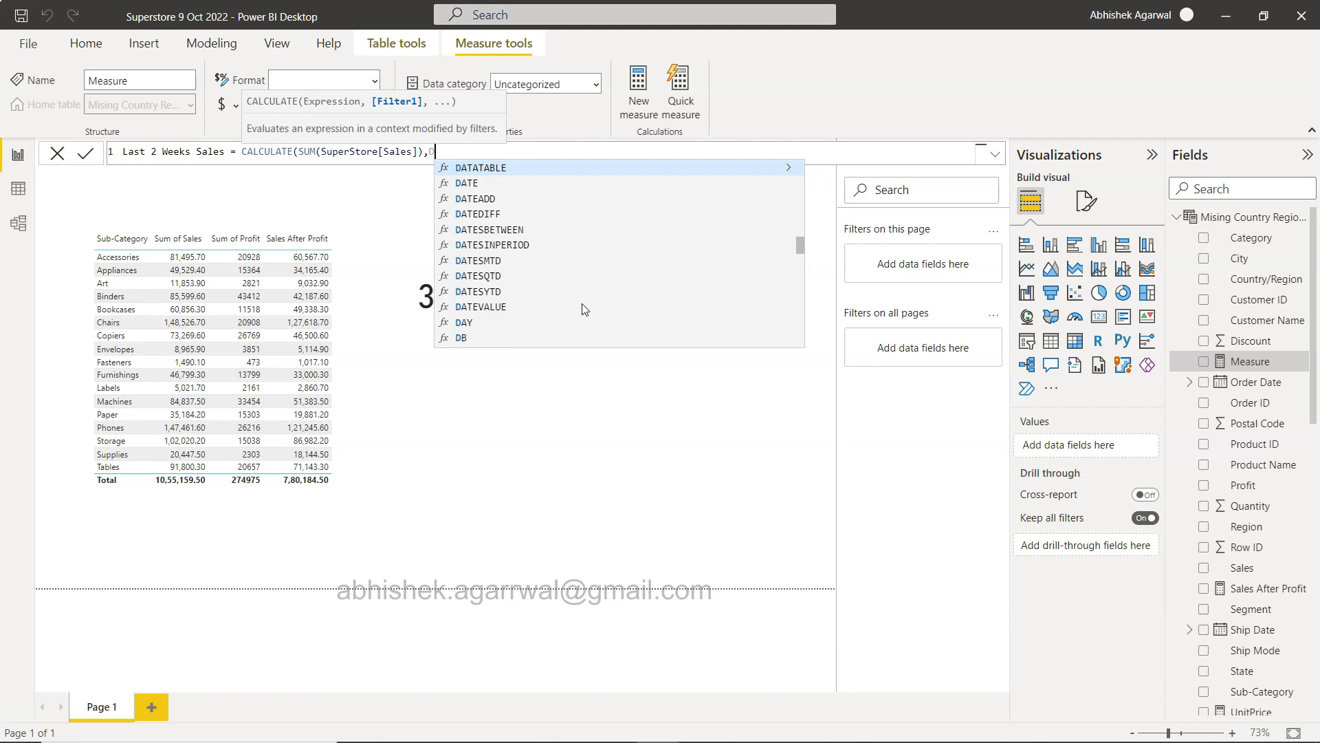
pyautogui.write('ate')
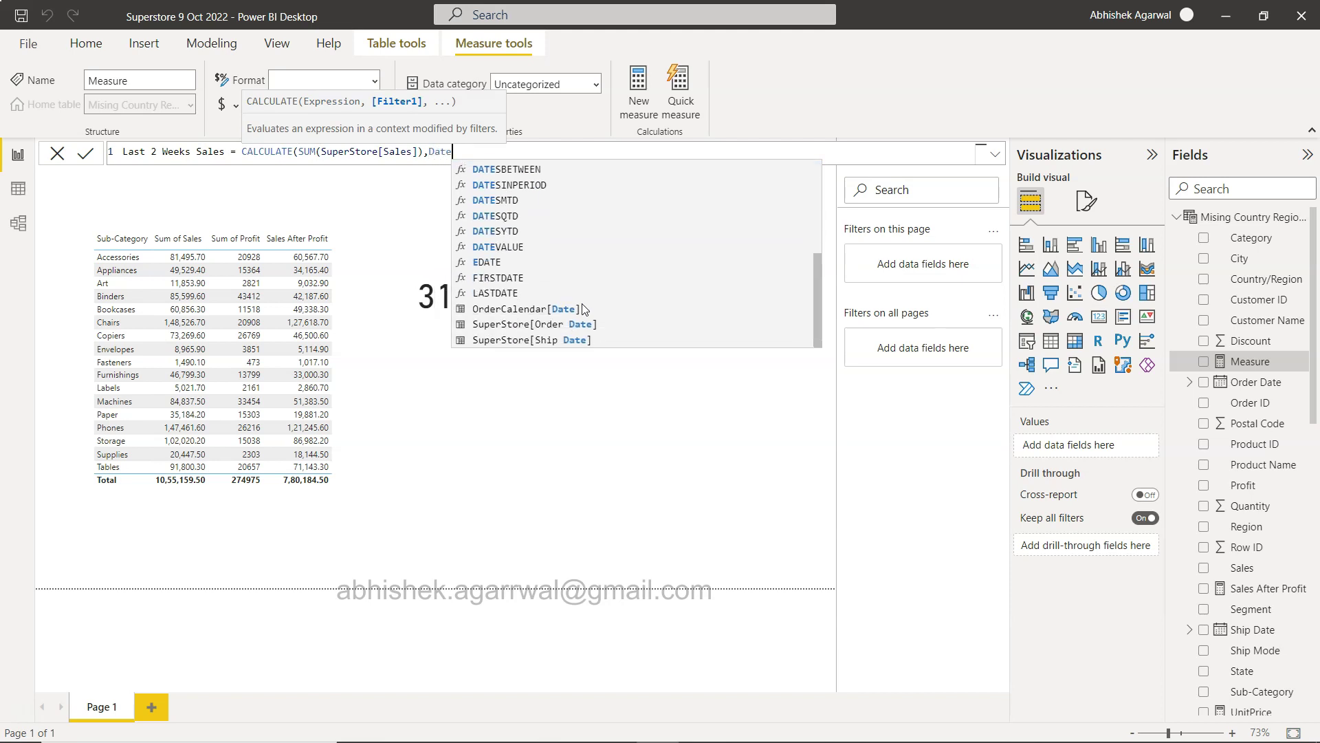
pyautogui.scroll(3, 583, 310)
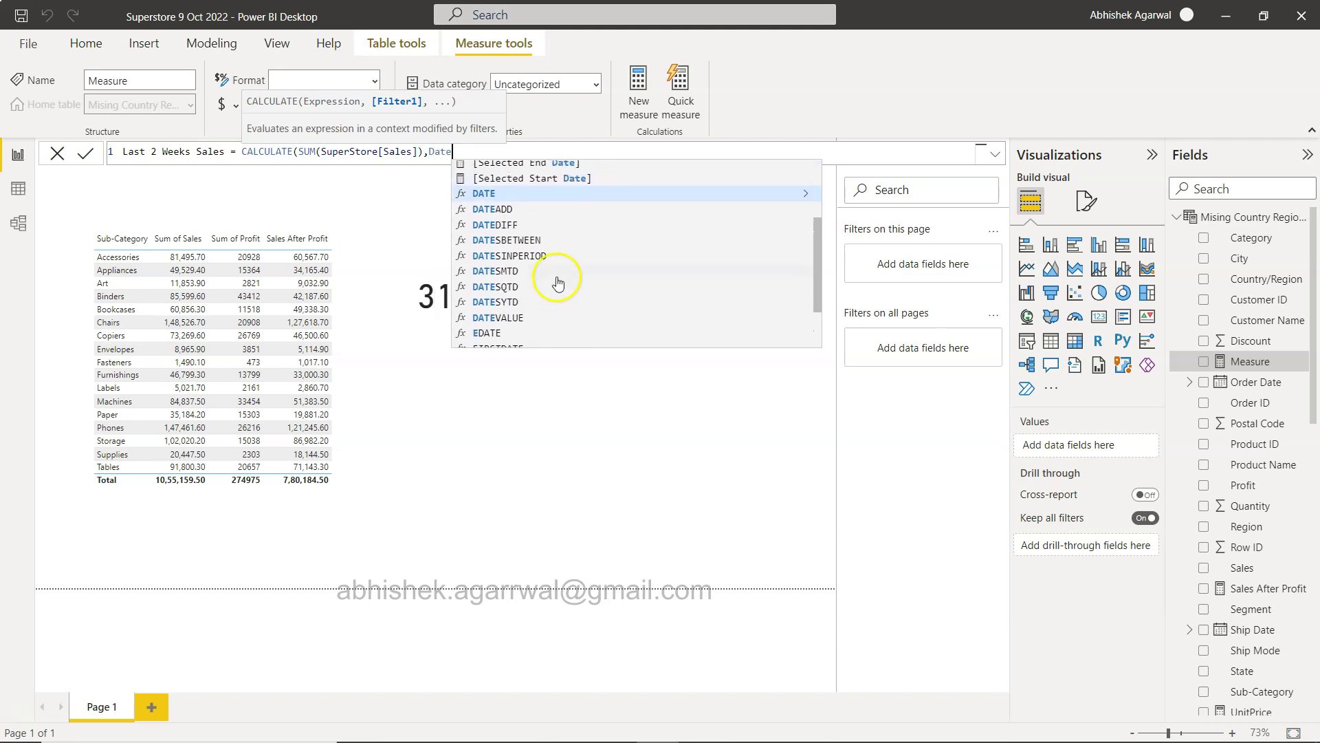
# - Insert DATESBETWEEN with OrderCalendar[Date] as its dates column
pyautogui.click(542, 239)
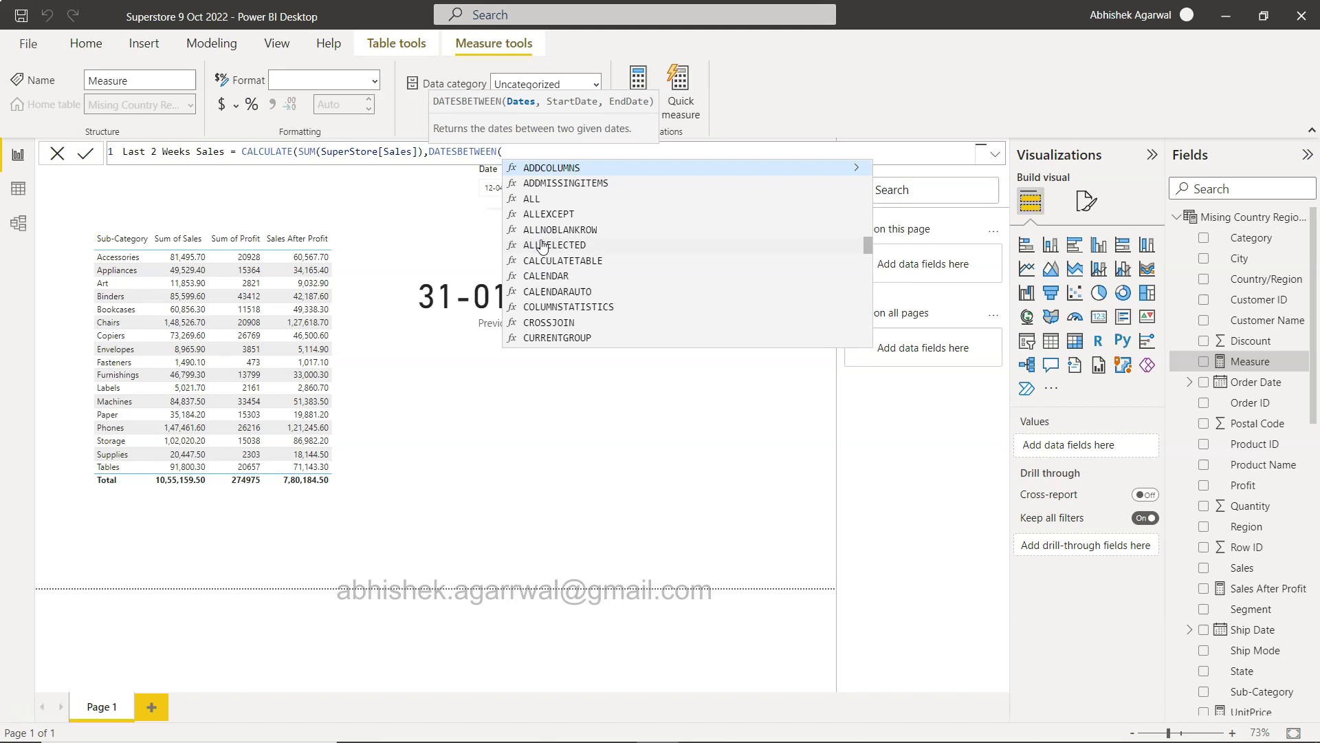
pyautogui.write('order')
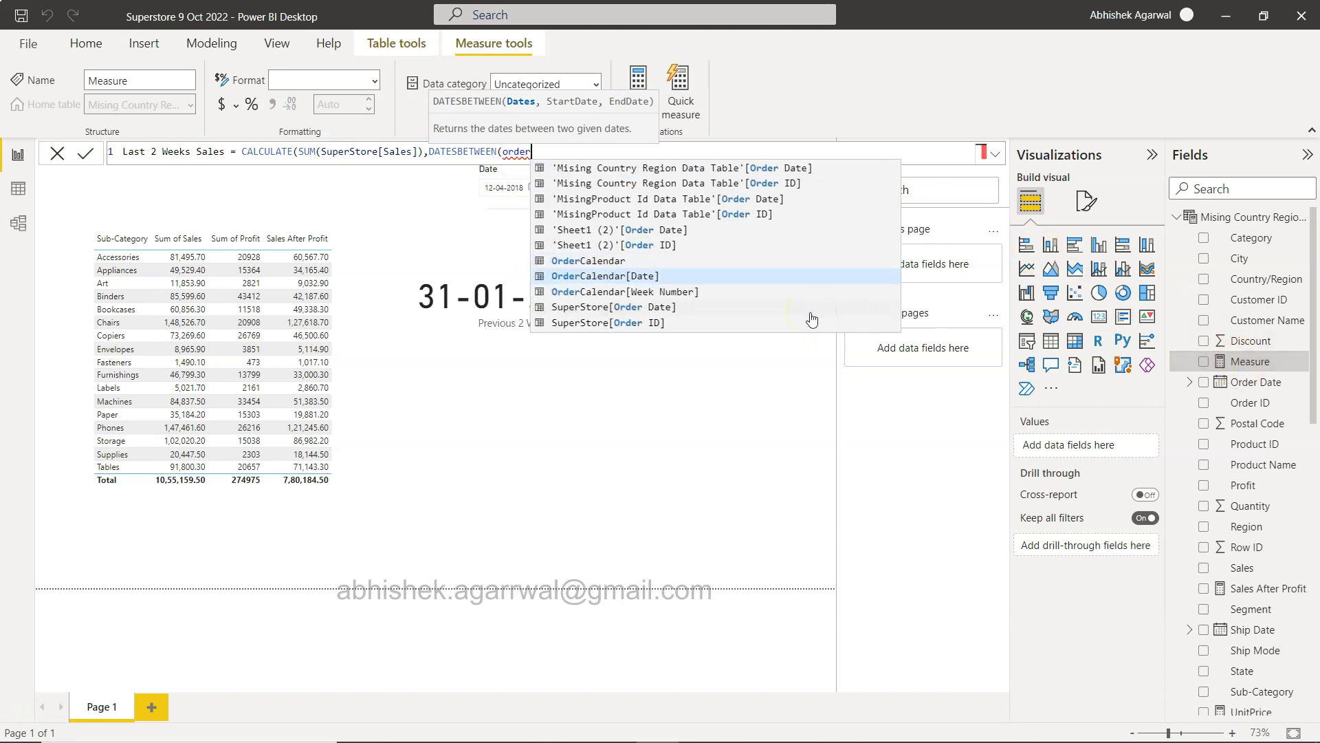
pyautogui.press('Tab')
pyautogui.write(',')
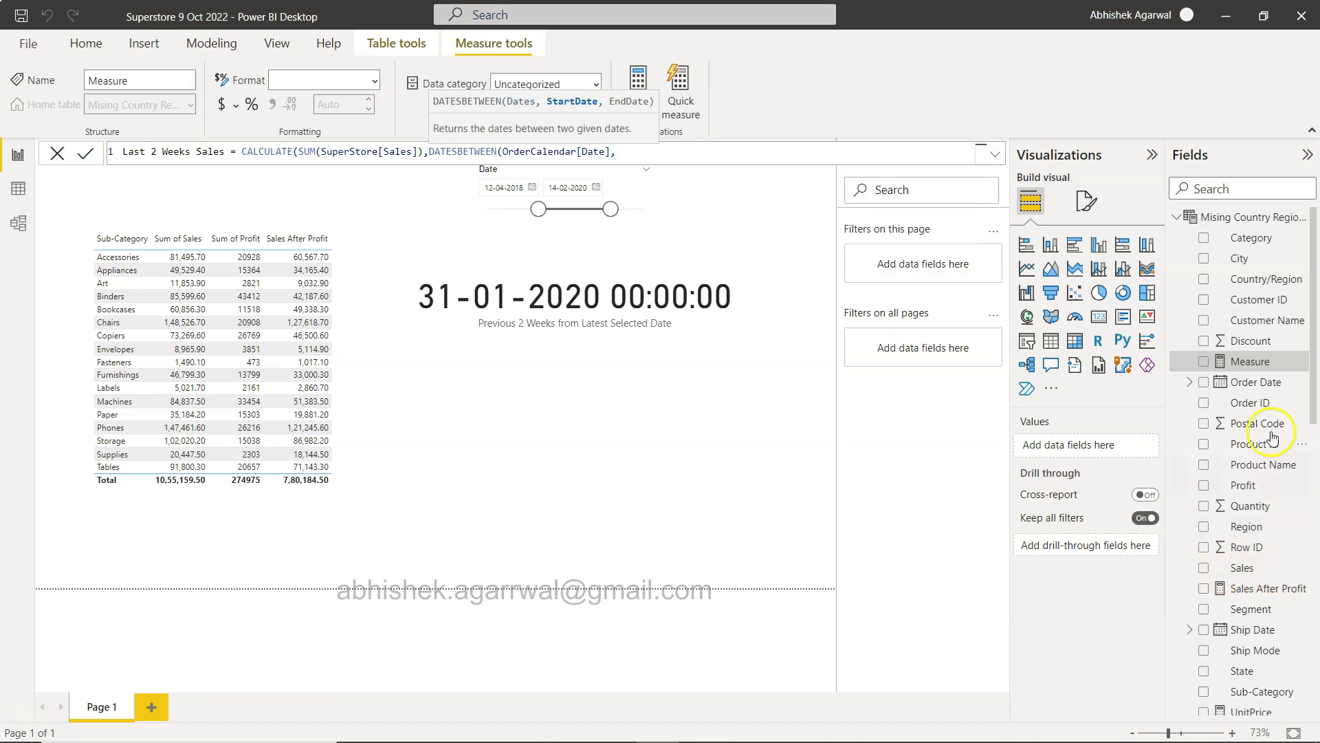
pyautogui.scroll(-3, 1270, 638)
pyautogui.scroll(3, 1270, 638)
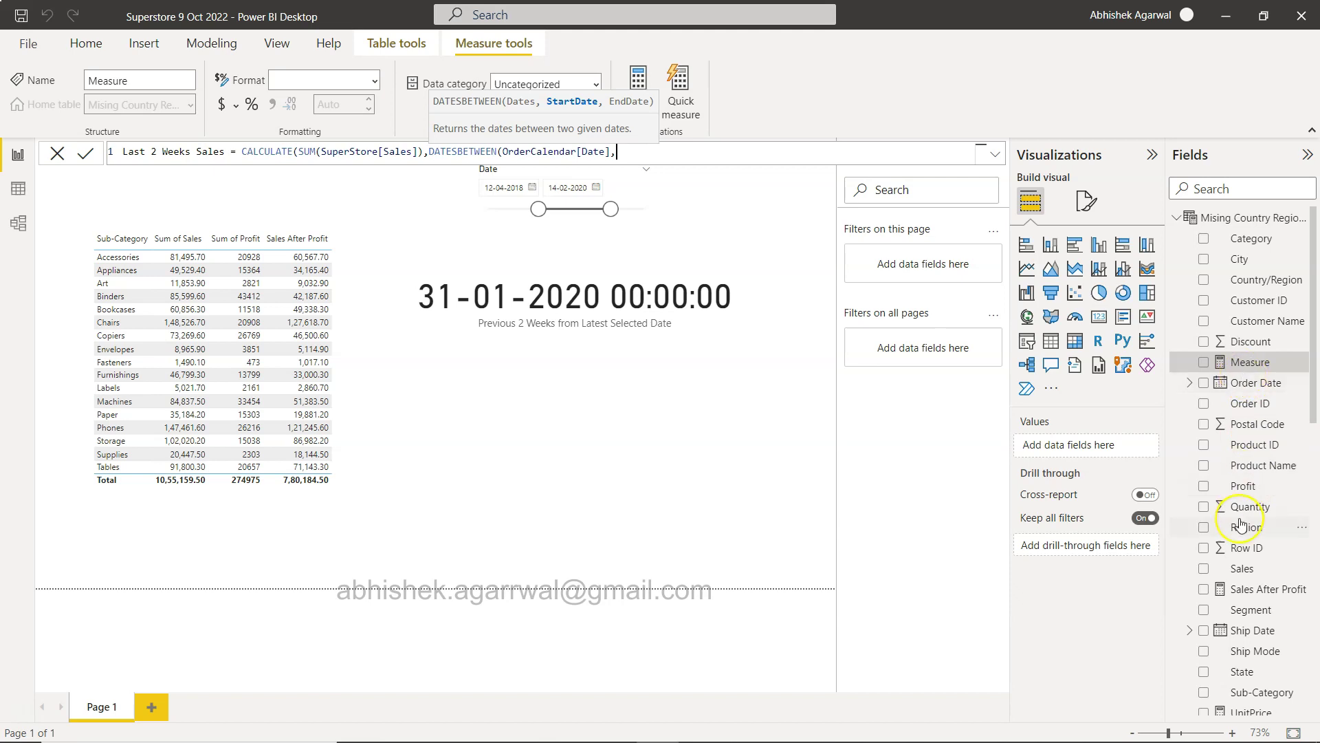
pyautogui.scroll(-5, 1243, 526)
pyautogui.scroll(-3, 1240, 526)
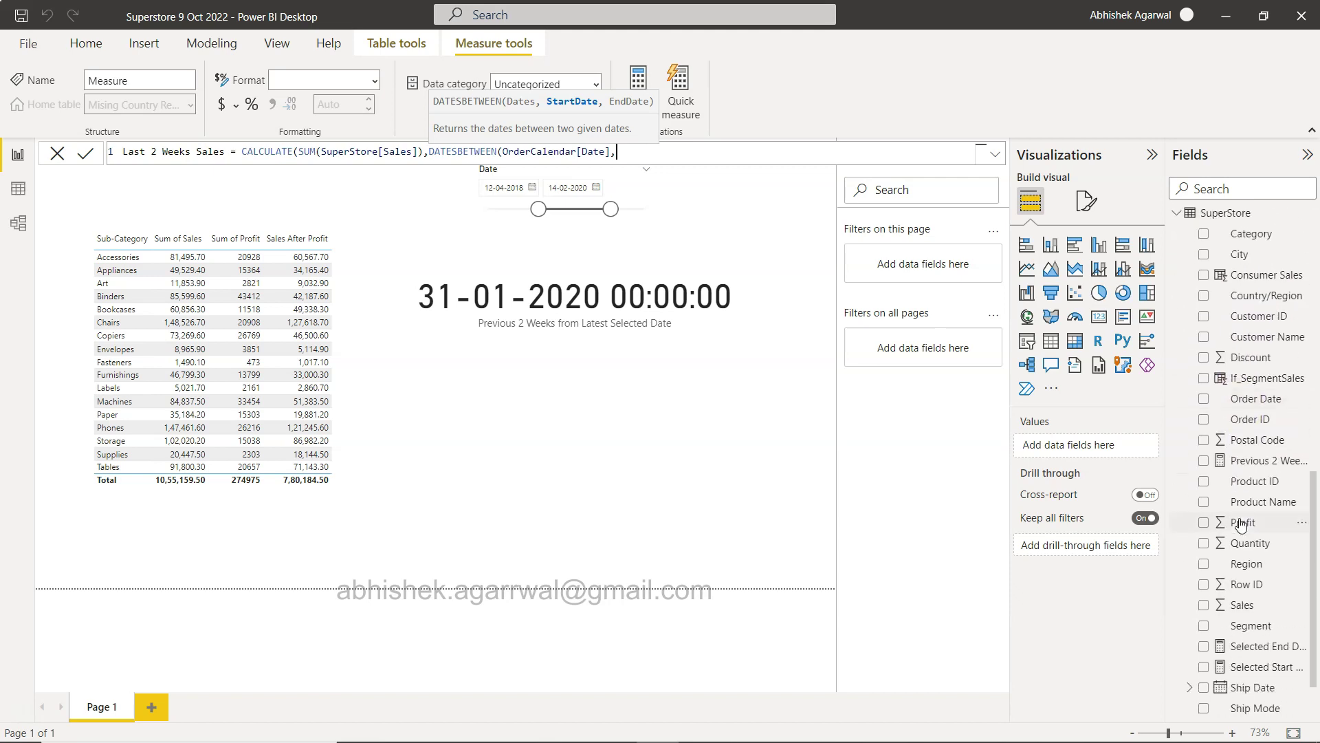
pyautogui.scroll(-1, 1241, 525)
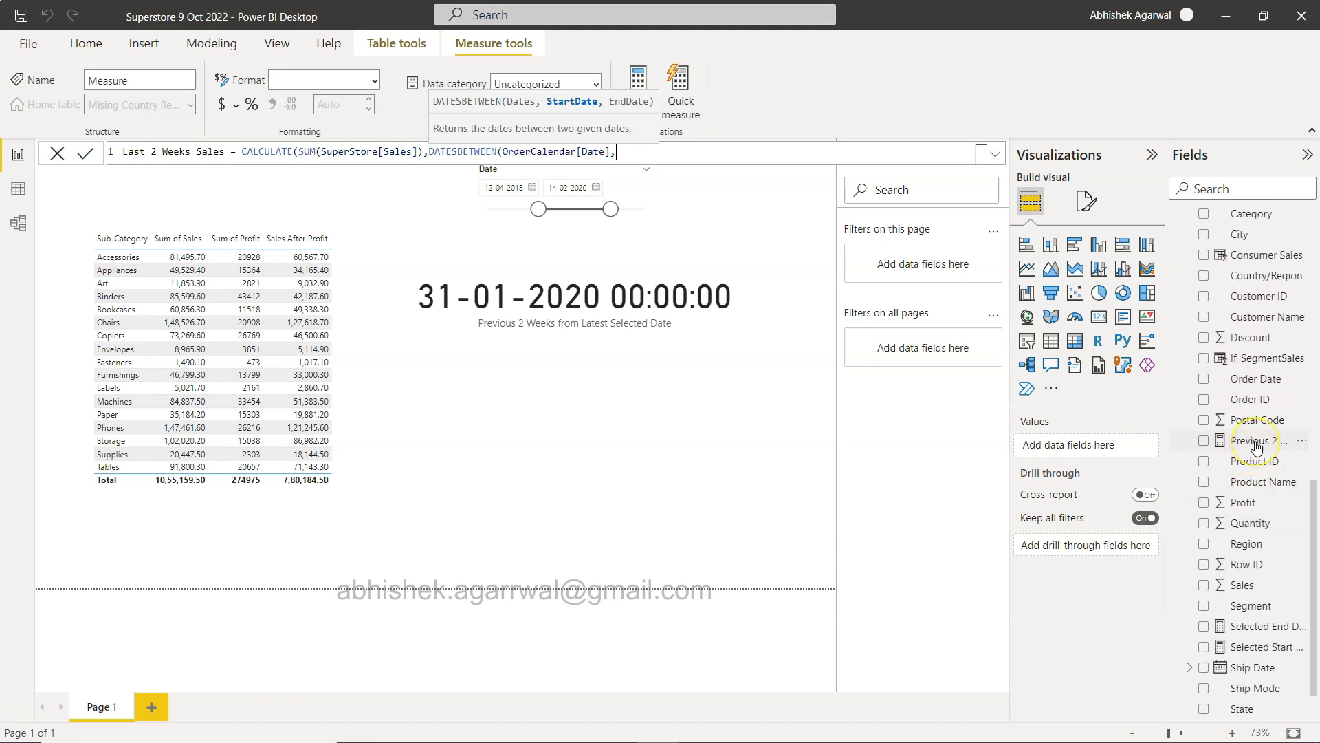
# - Use [Previous 2 Weeks from Latest Selected Date] as the start date
pyautogui.write('p')
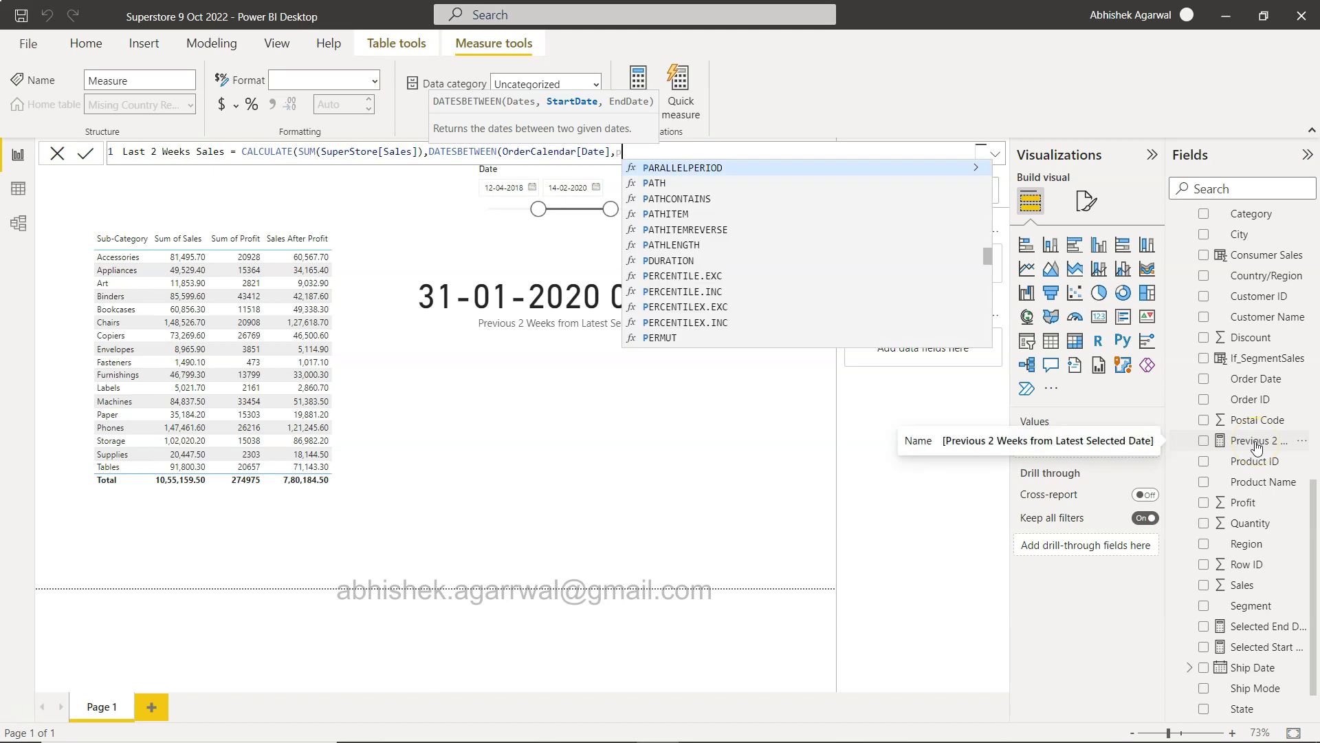
pyautogui.write('re')
pyautogui.press('Tab')
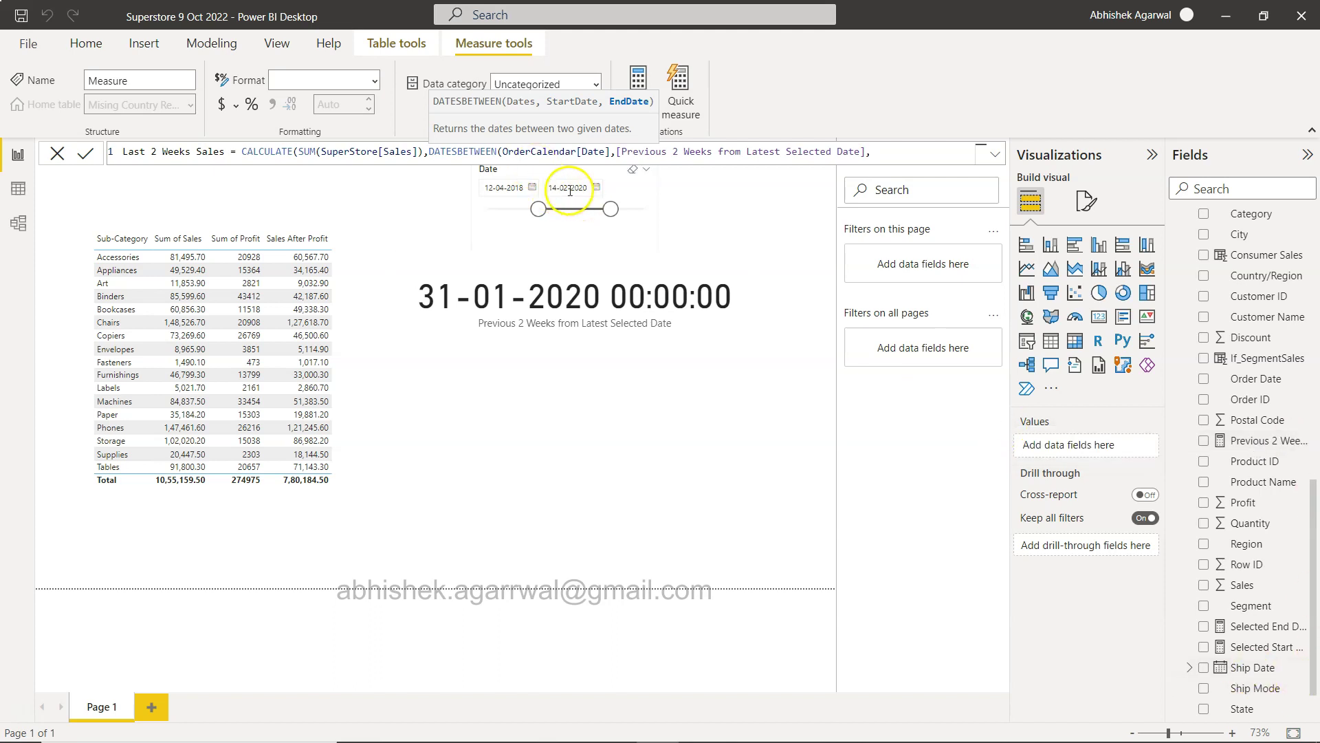
pyautogui.write('Late')
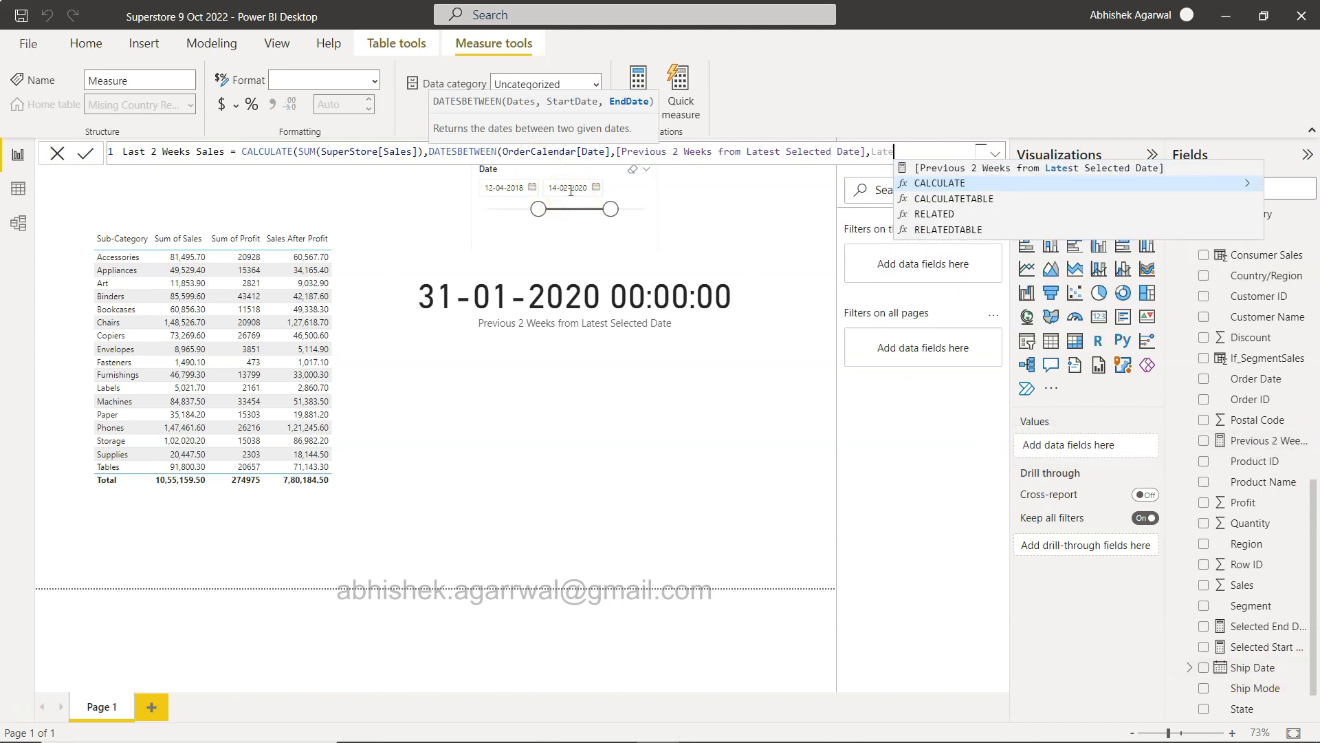
pyautogui.press('BackSpace')
pyautogui.press('BackSpace')
pyautogui.press('BackSpace')
pyautogui.press('BackSpace')
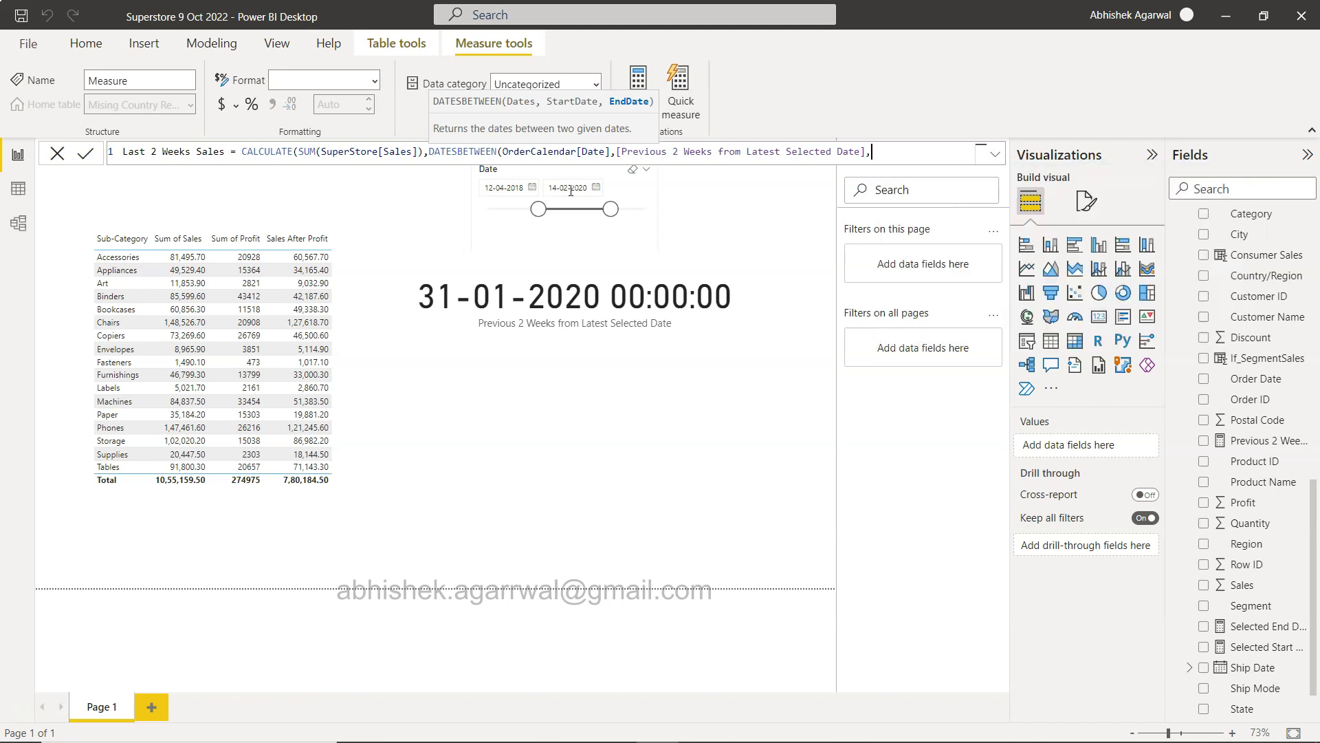
pyautogui.write('Date')
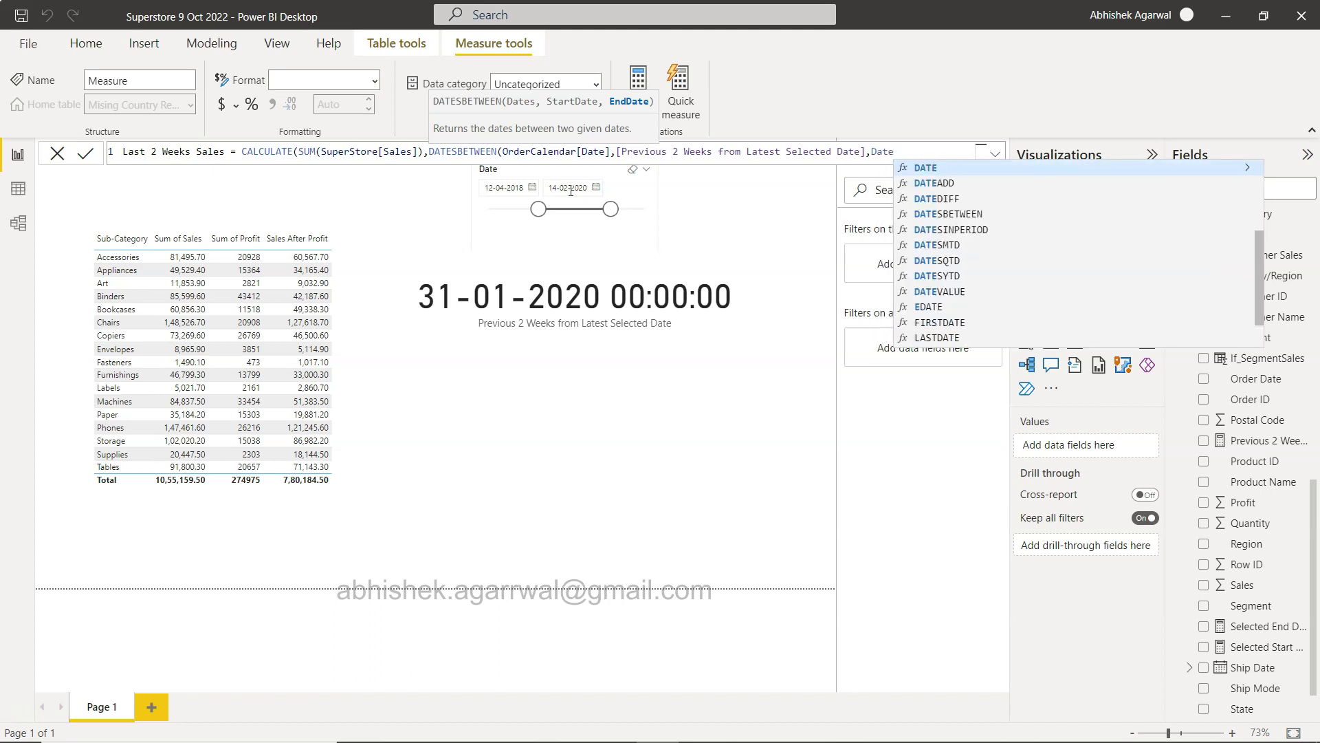
# - End the range at LASTDATE(OrderCalendar[Date]) and close all parentheses
pyautogui.click(929, 338)
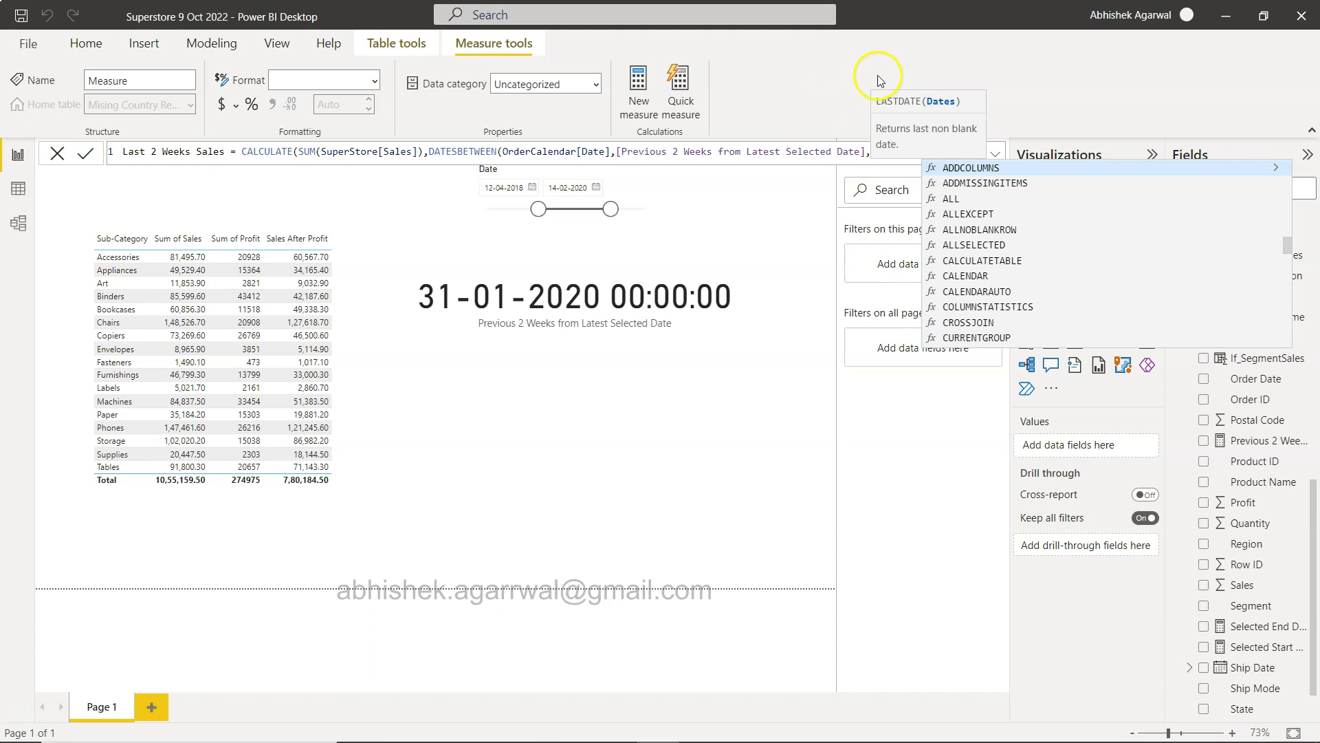
pyautogui.write('Order')
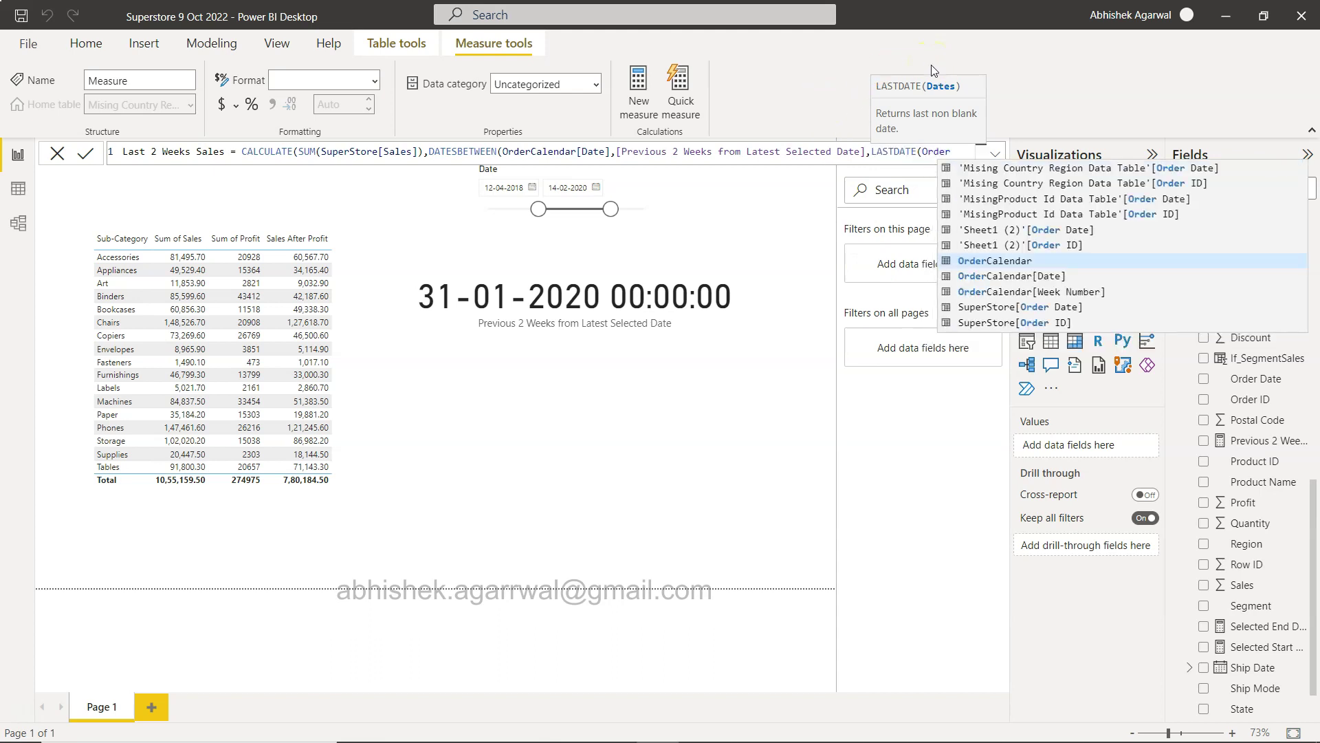
pyautogui.press('Down')
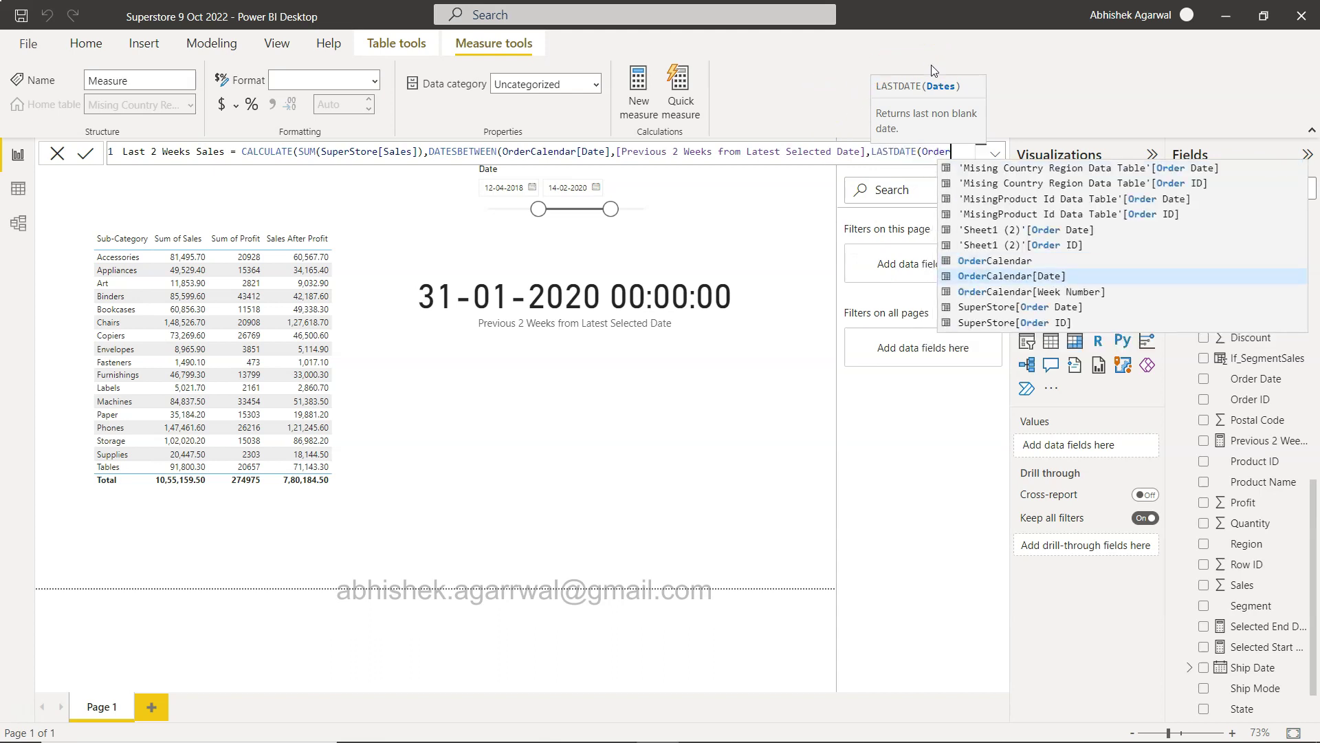
pyautogui.write('er')
pyautogui.press('Tab')
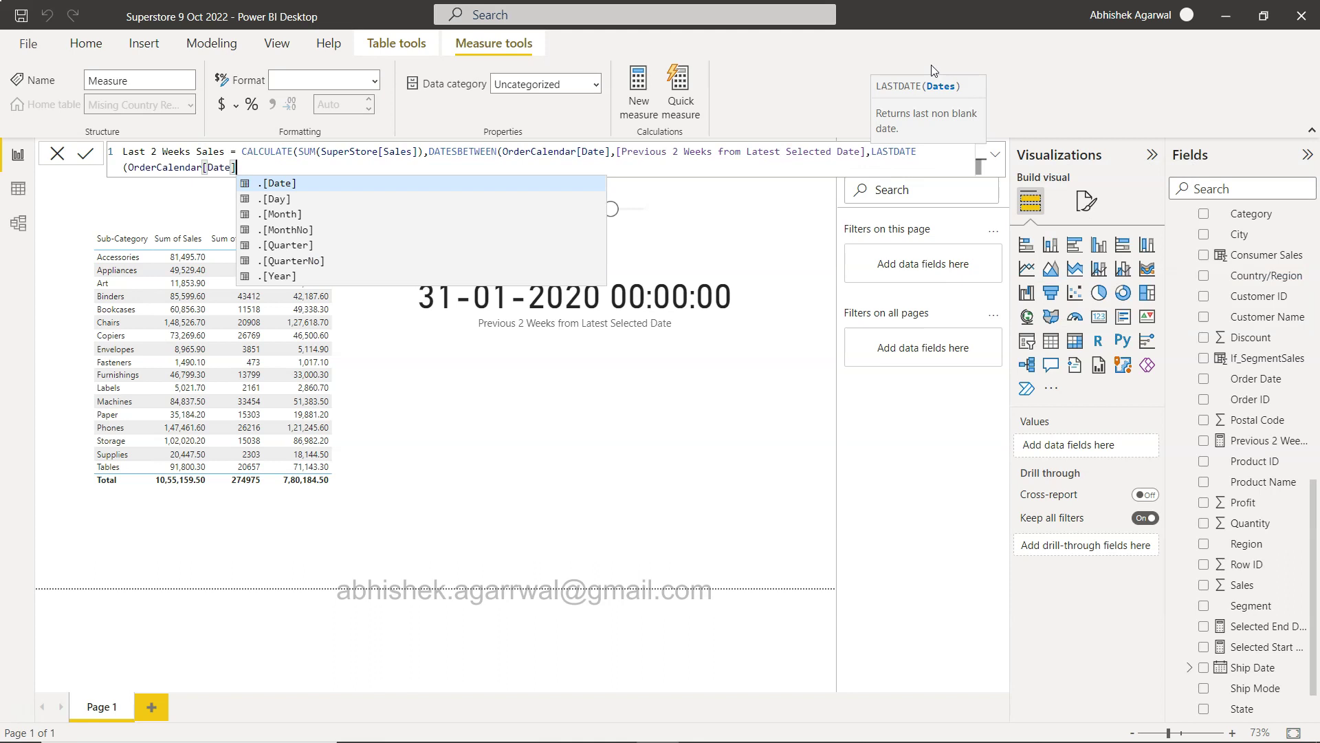
pyautogui.write(')')
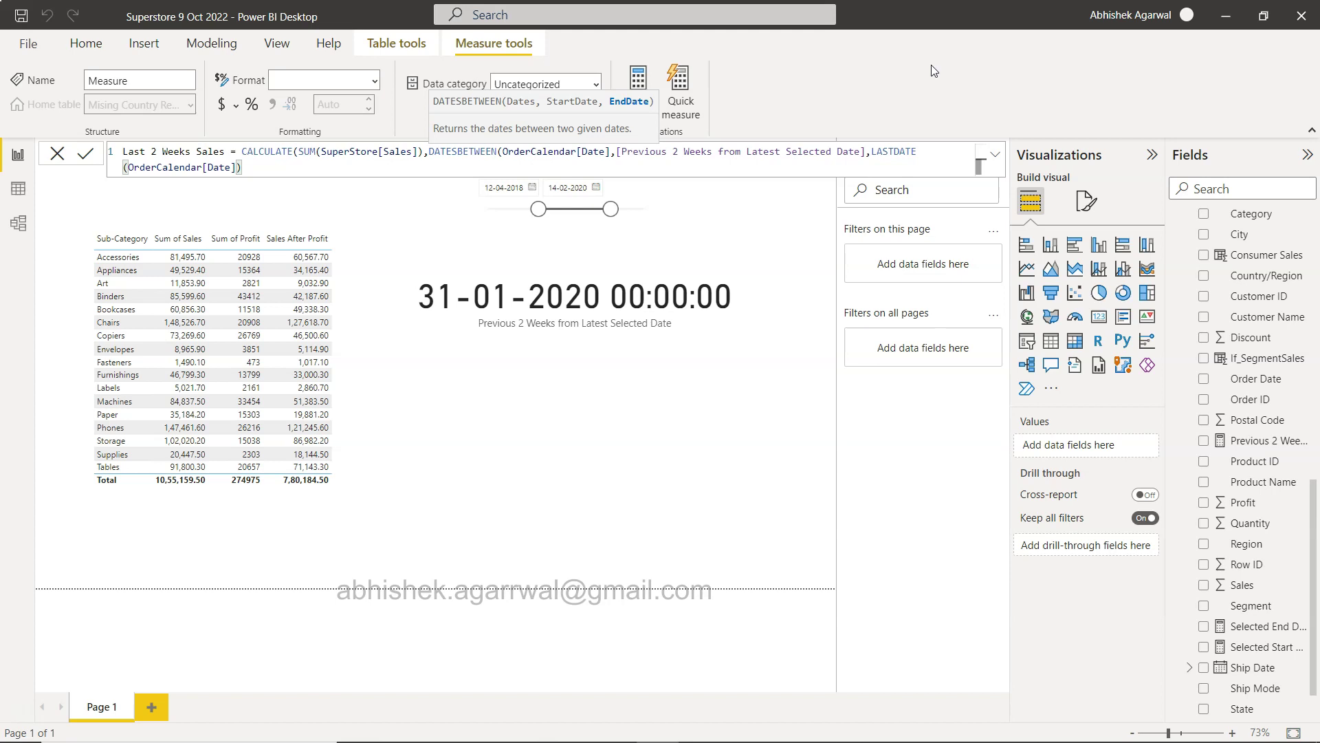
pyautogui.write(')')
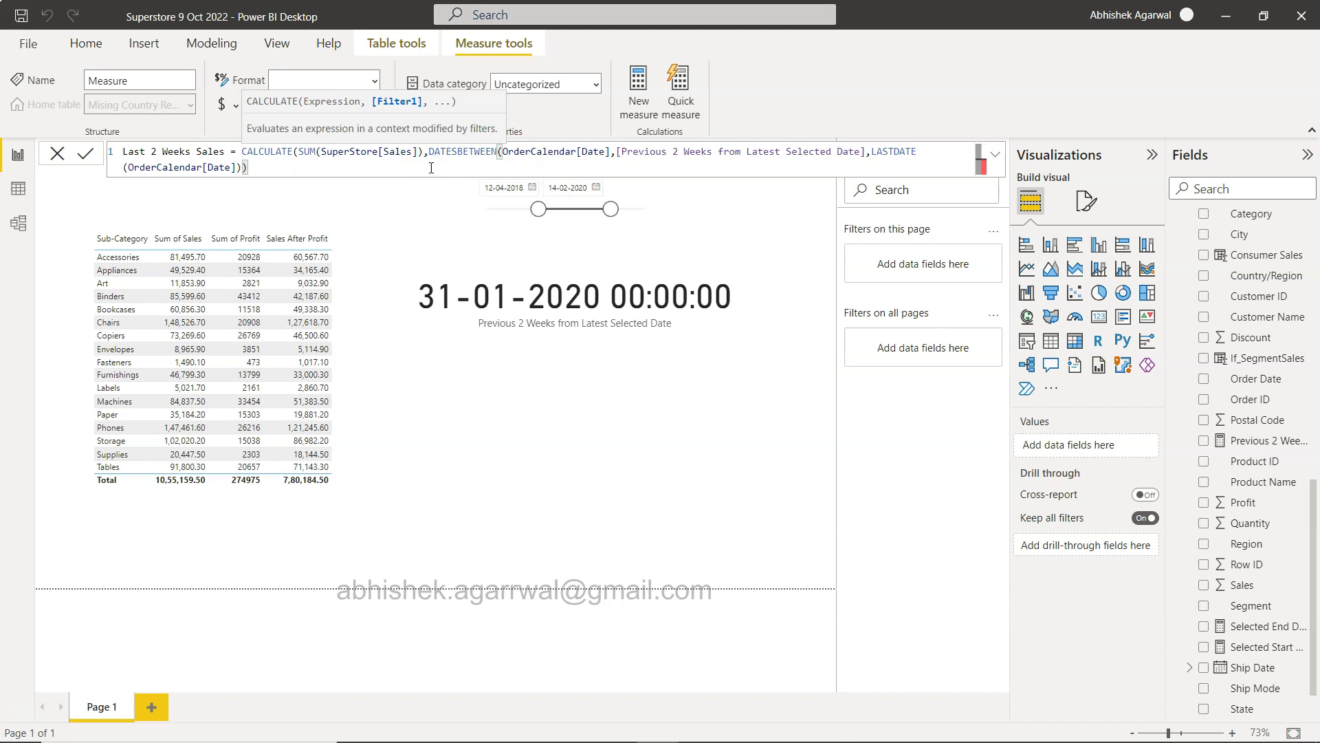
pyautogui.write(')')
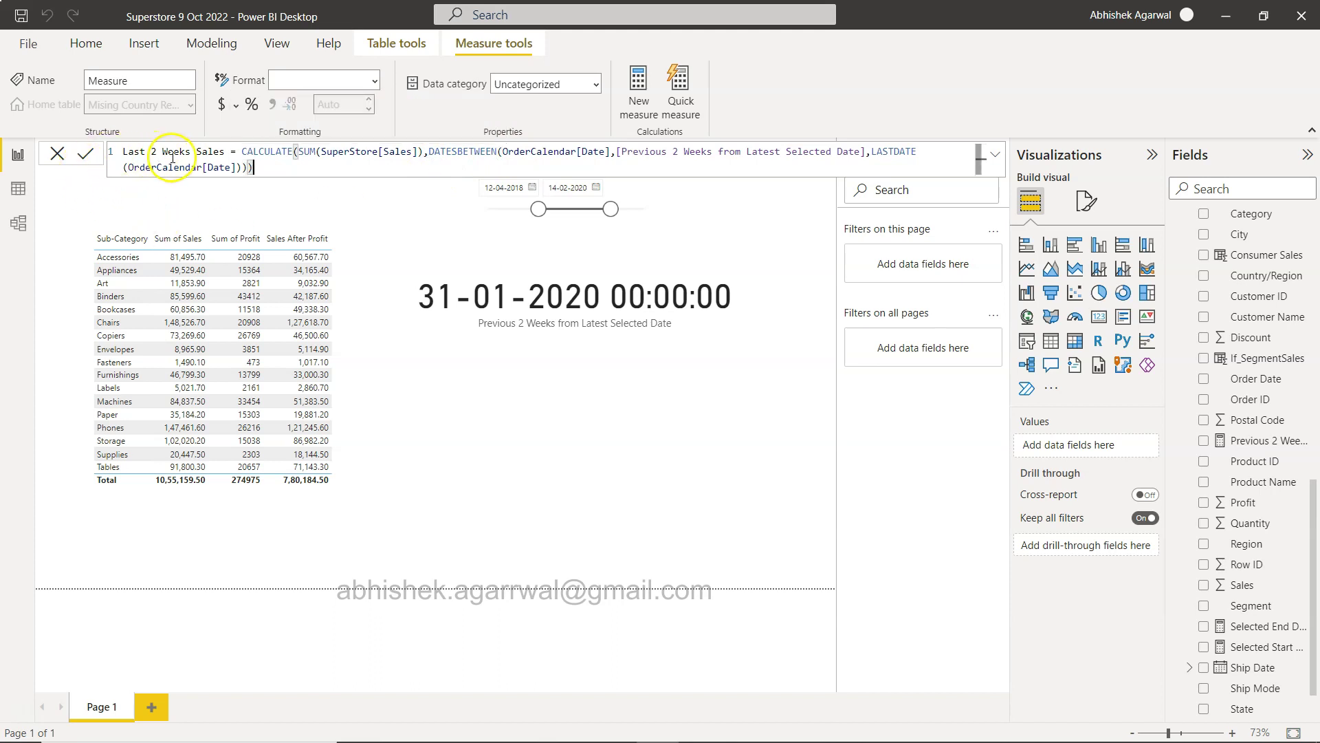
# - Break the formula into lines after CALCULATE( and before DATESBETWEEN
pyautogui.click(299, 150)
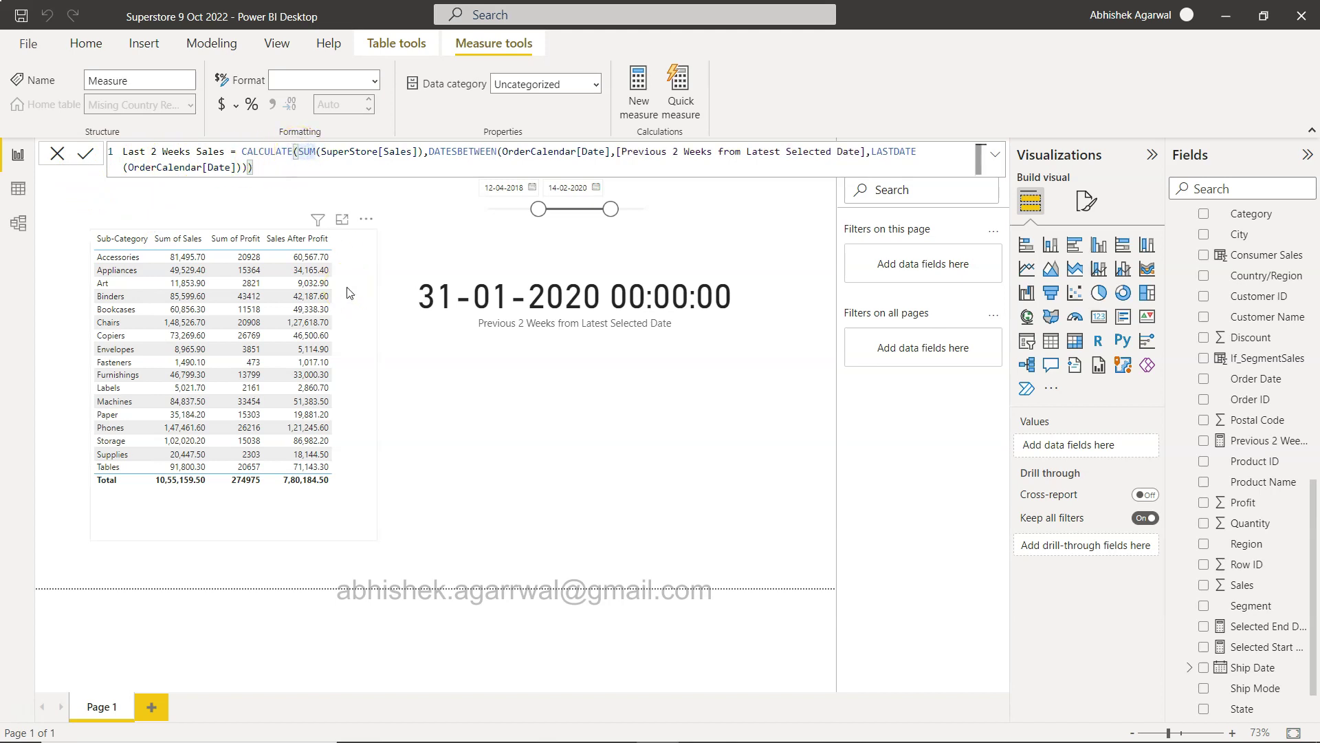
pyautogui.hotkey('shift', 'Return')
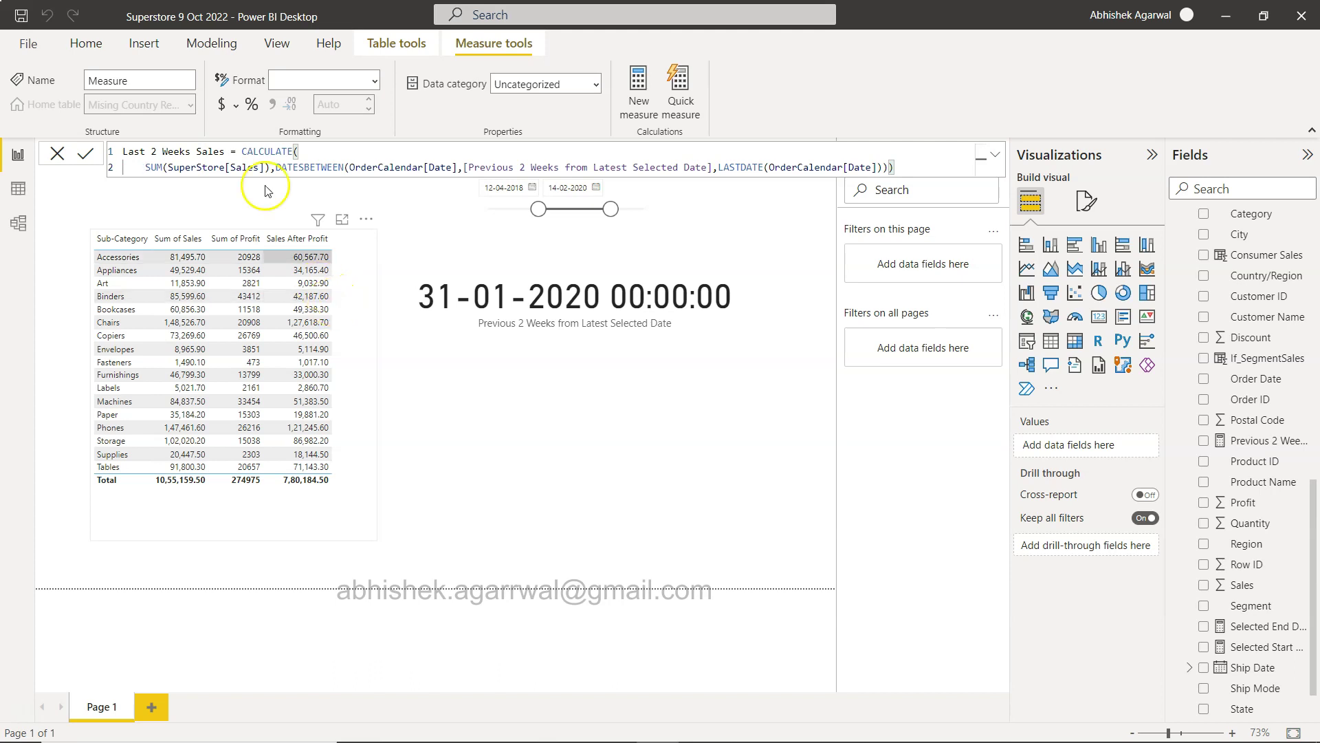
pyautogui.click(278, 172)
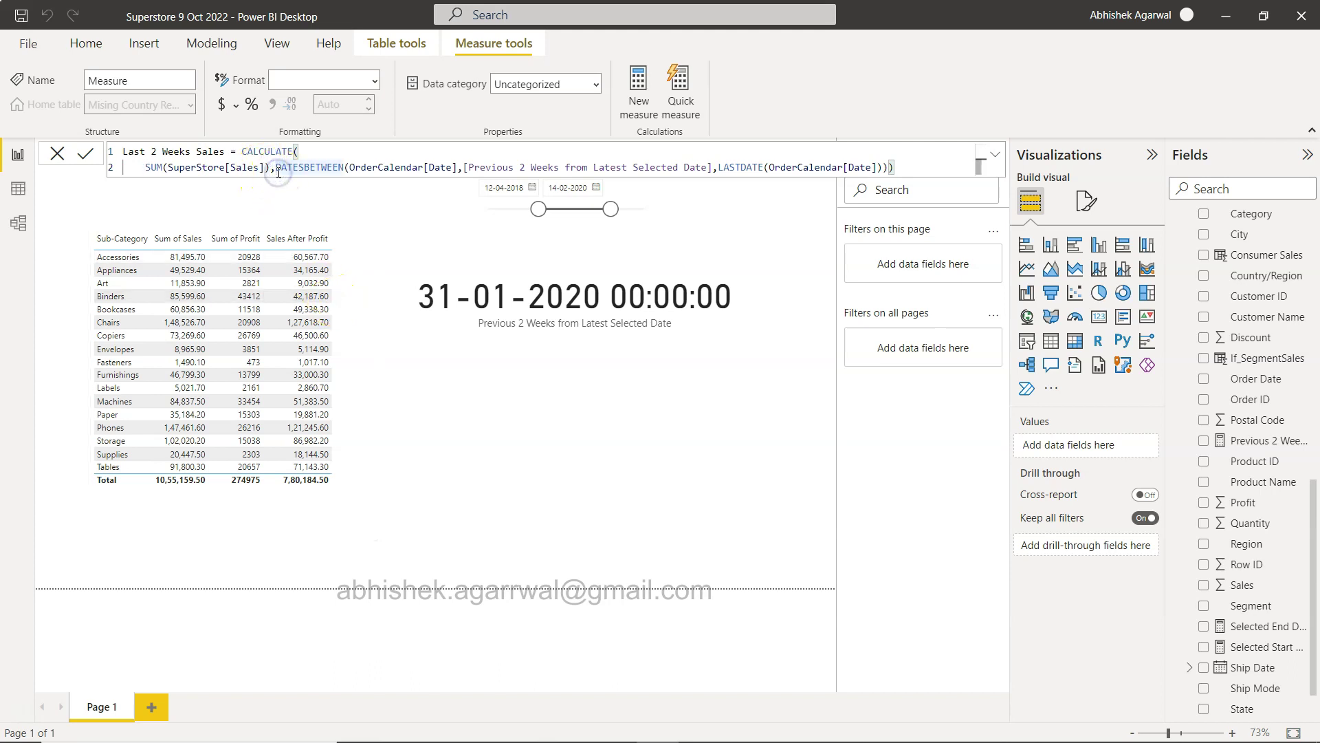
pyautogui.hotkey('shift', 'Return')
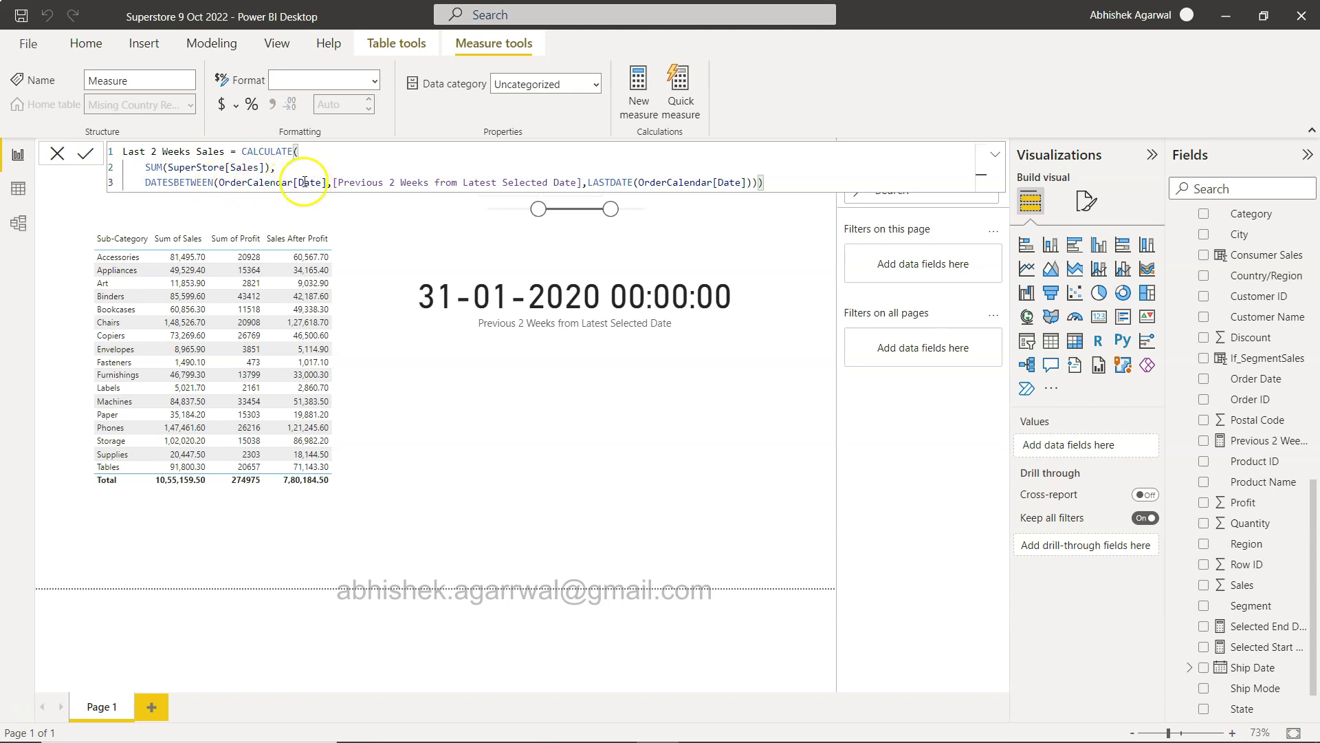
pyautogui.scroll(5, 1246, 355)
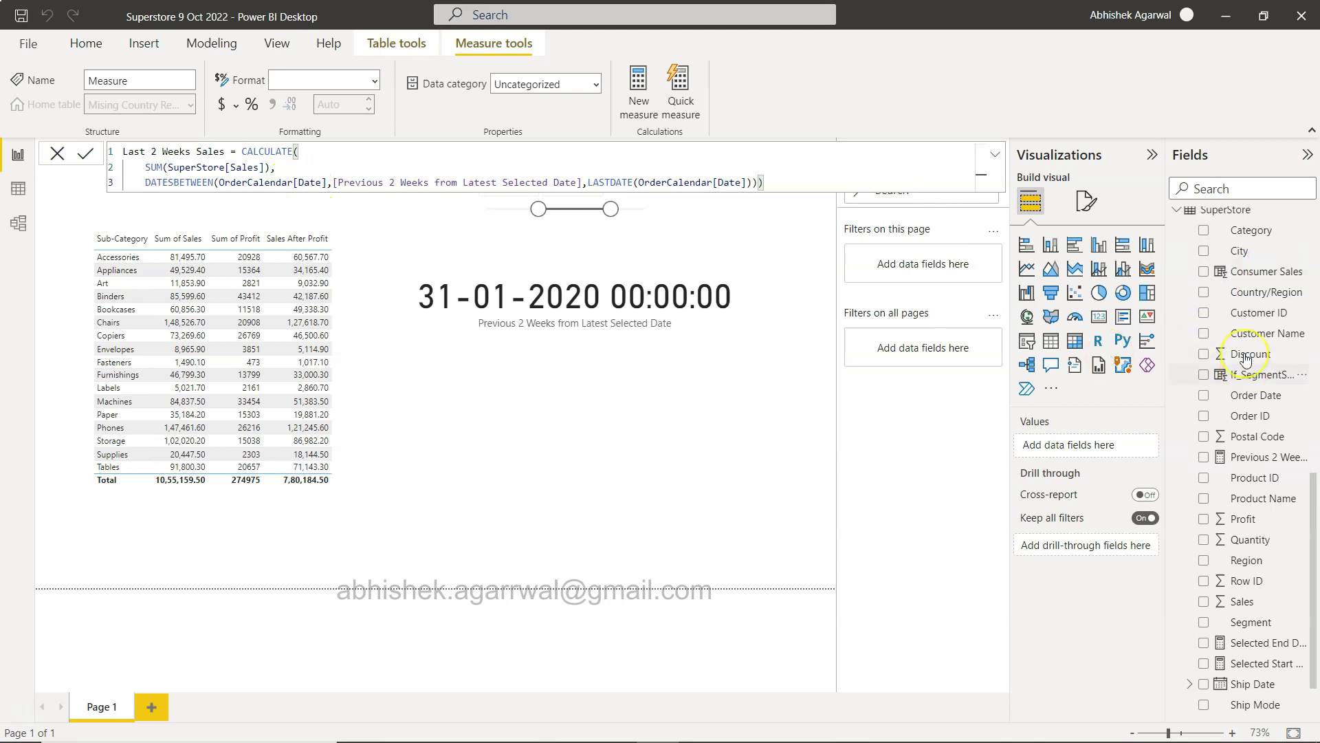
pyautogui.scroll(3, 1246, 356)
pyautogui.scroll(-6, 1246, 356)
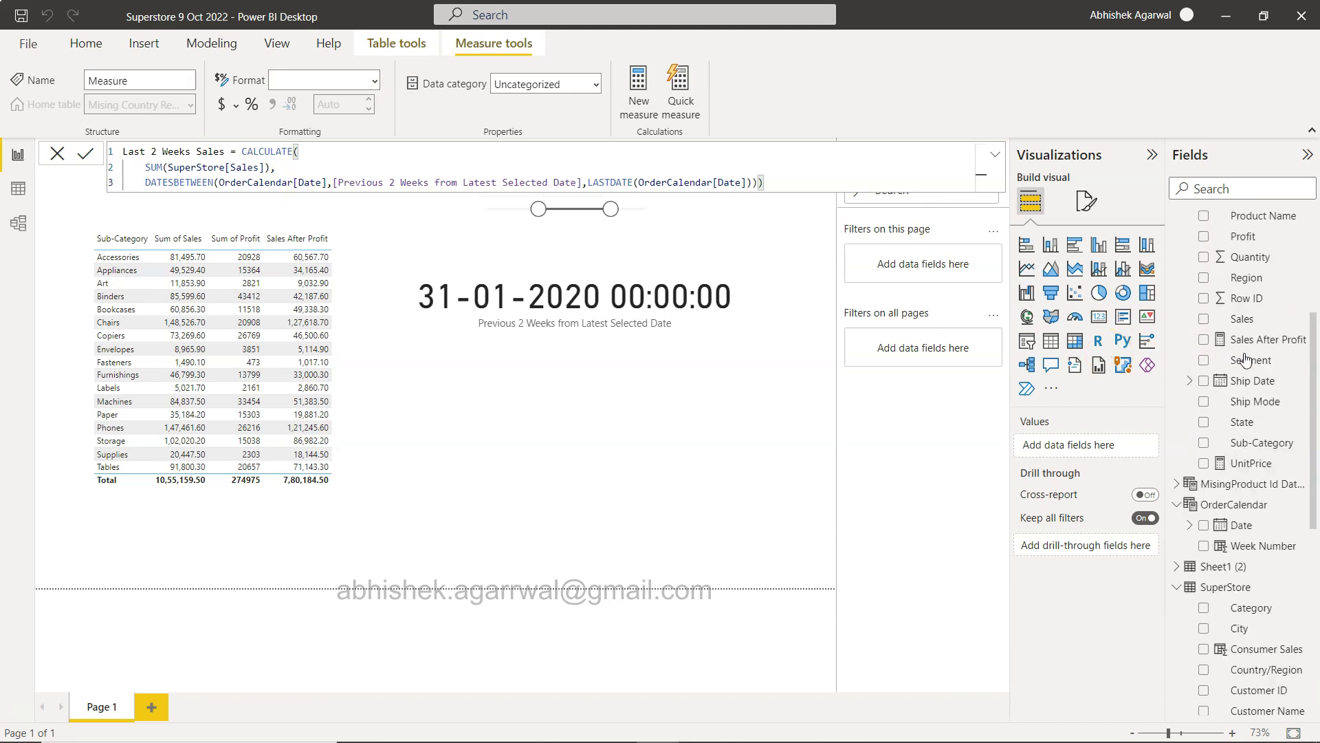
pyautogui.scroll(-1, 1245, 359)
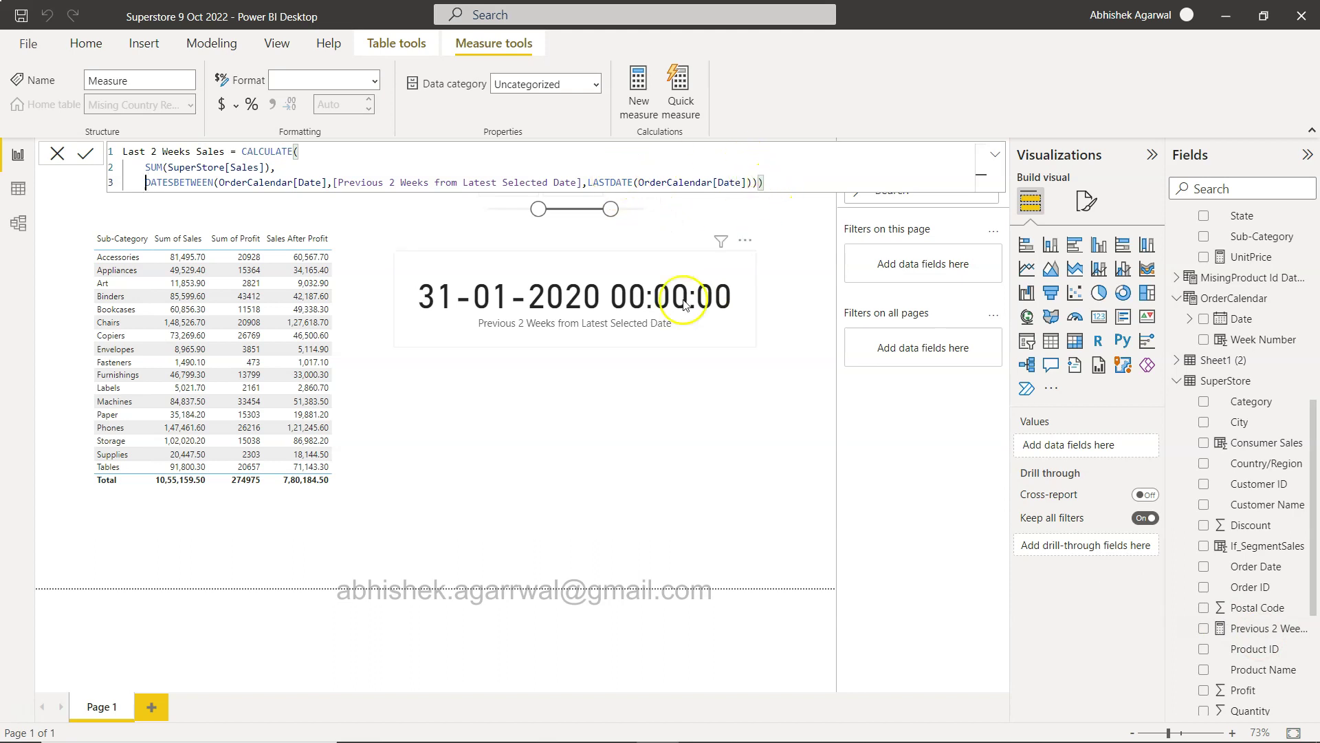
# - Commit the measure, show it in a new card (8.34K), and drag the slicer start to 17-10-2019
pyautogui.click(84, 153)
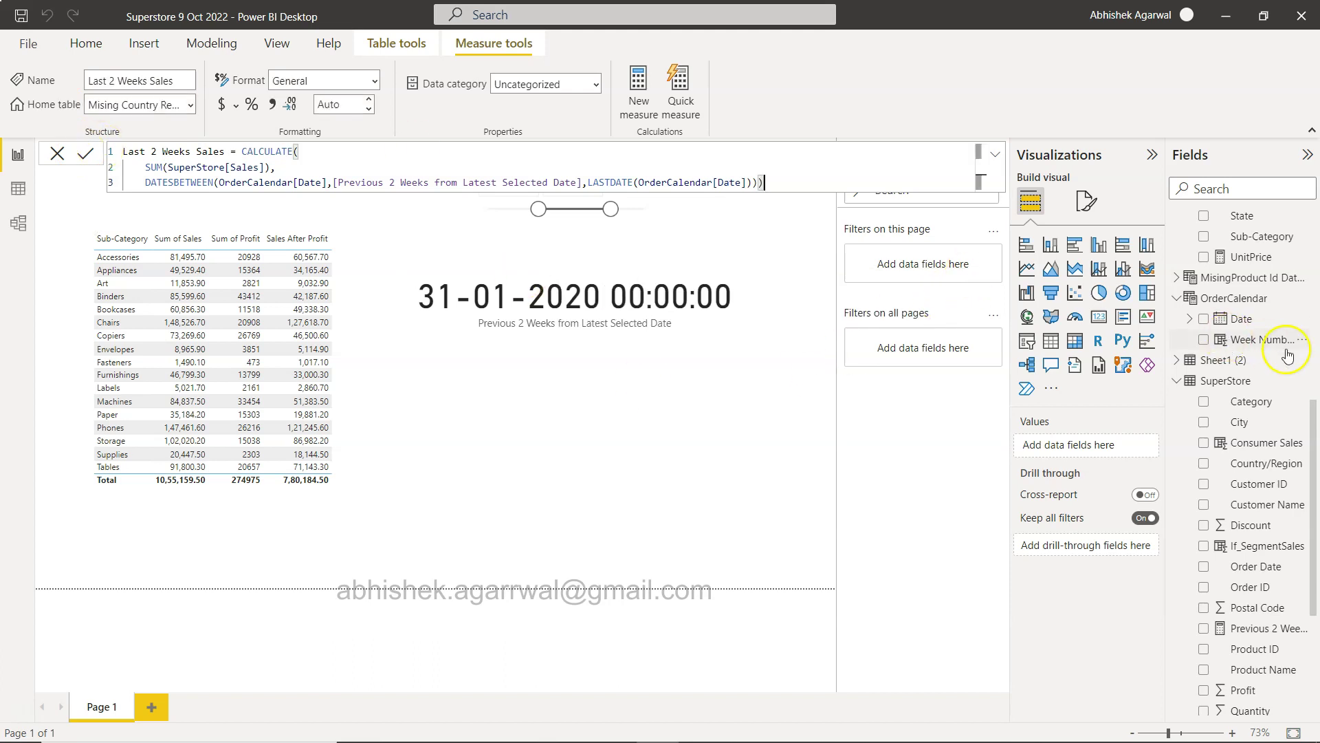
pyautogui.scroll(8, 1272, 354)
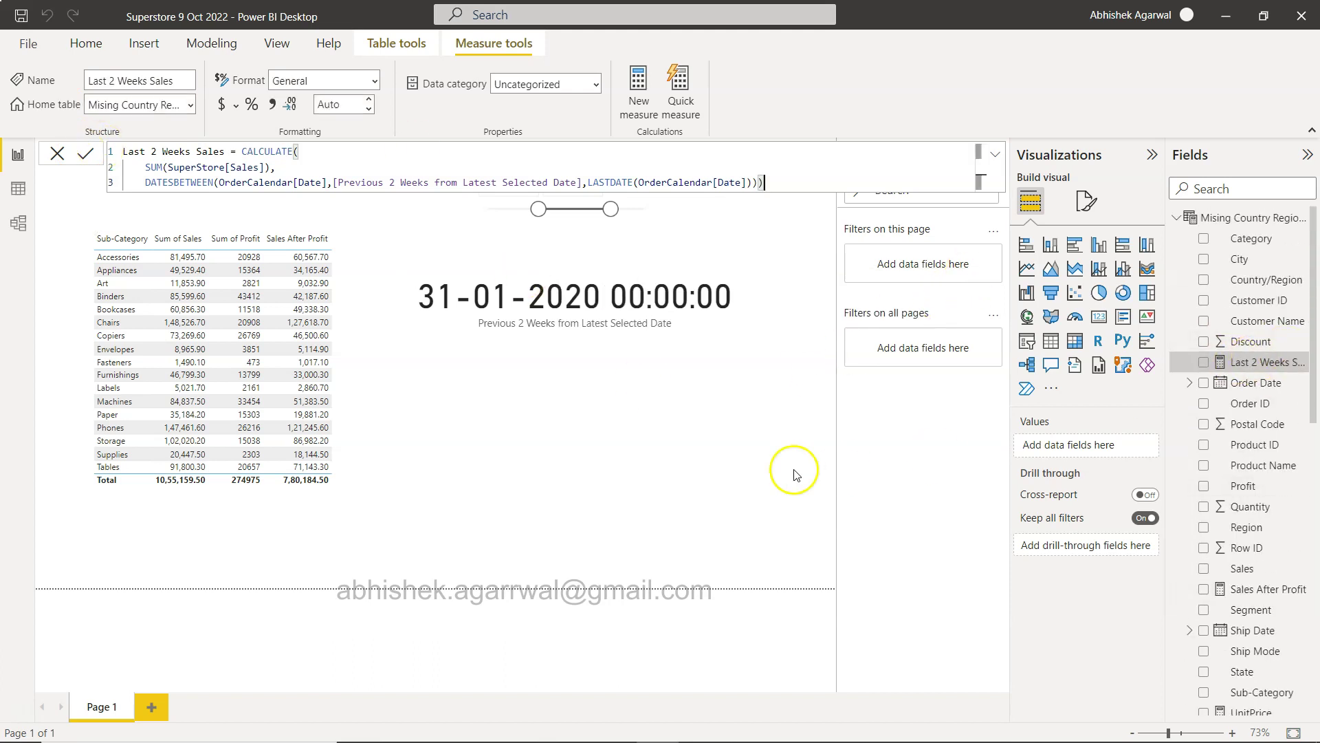
pyautogui.click(700, 463)
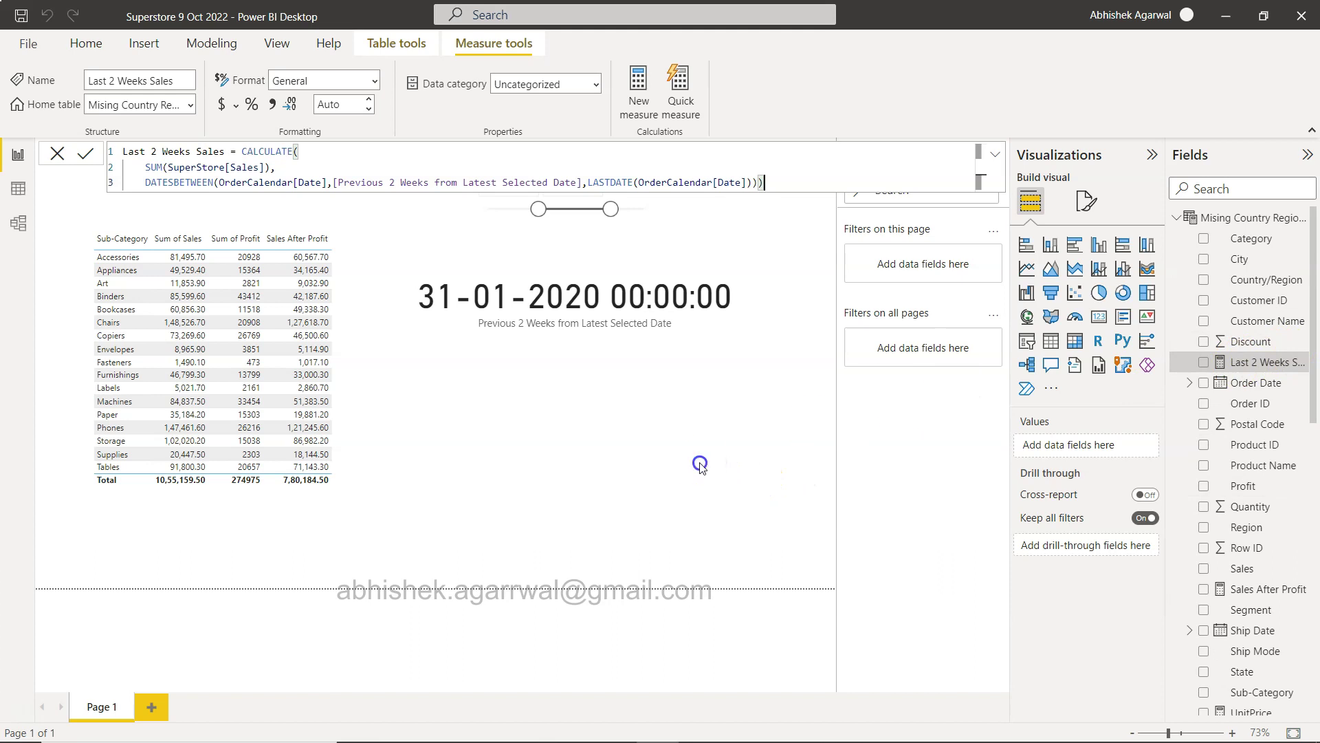
pyautogui.click(1098, 317)
pyautogui.moveTo(1241, 366); pyautogui.dragTo(748, 419)
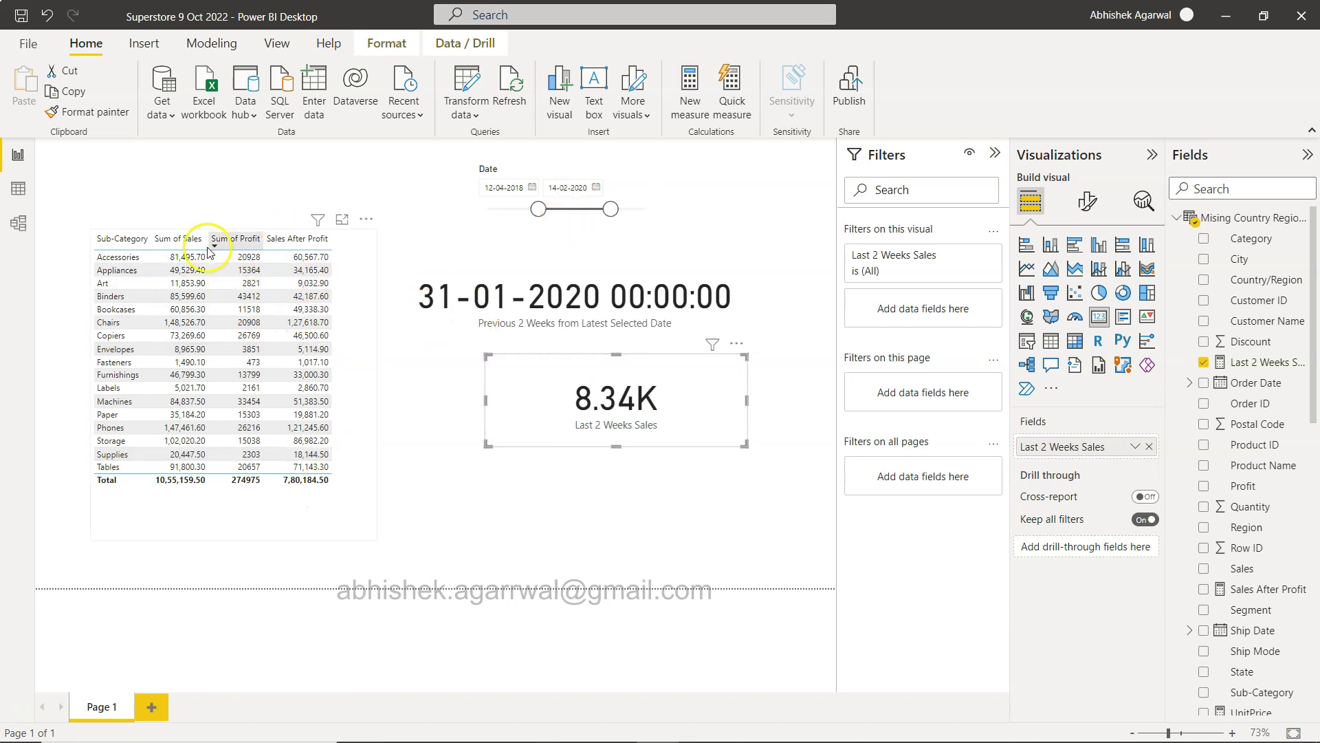
pyautogui.moveTo(539, 209); pyautogui.dragTo(591, 215)
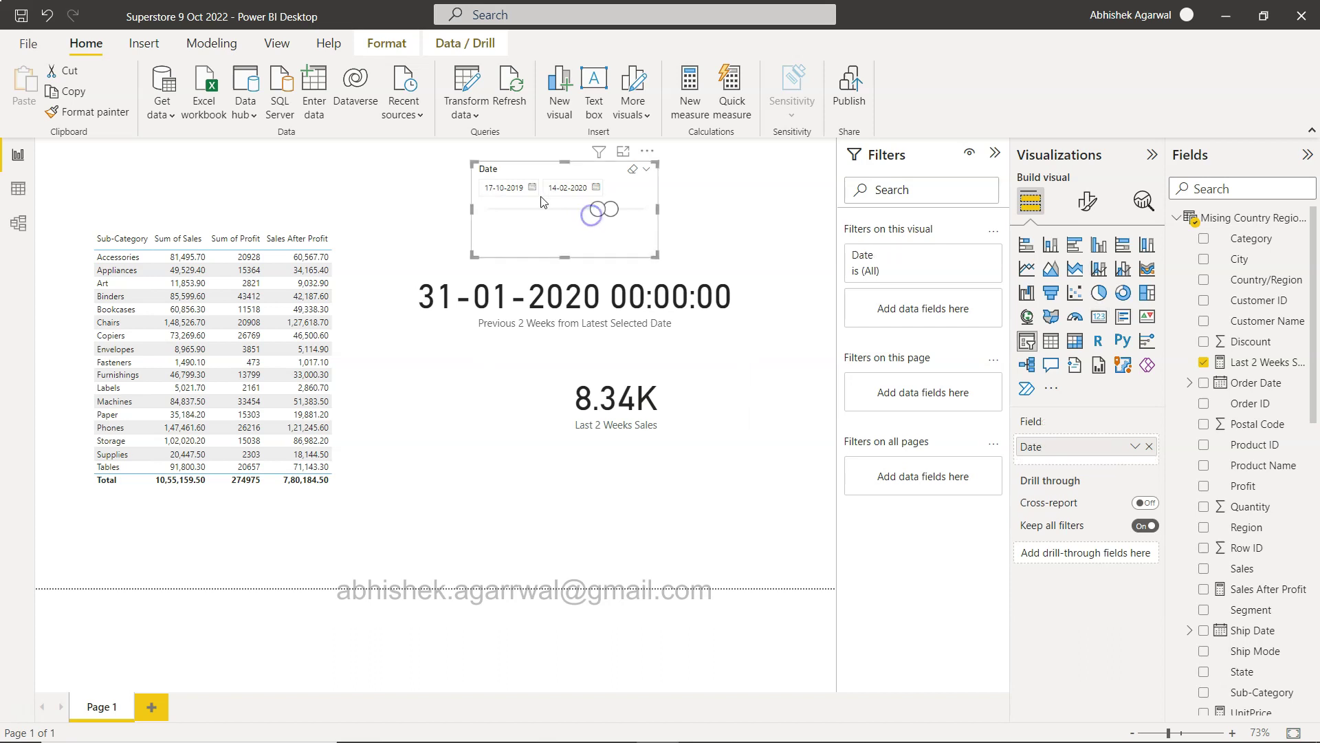
# - Move the slicer's start-date calendar forward nine months and pick 30 December 2020
pyautogui.click(533, 188)
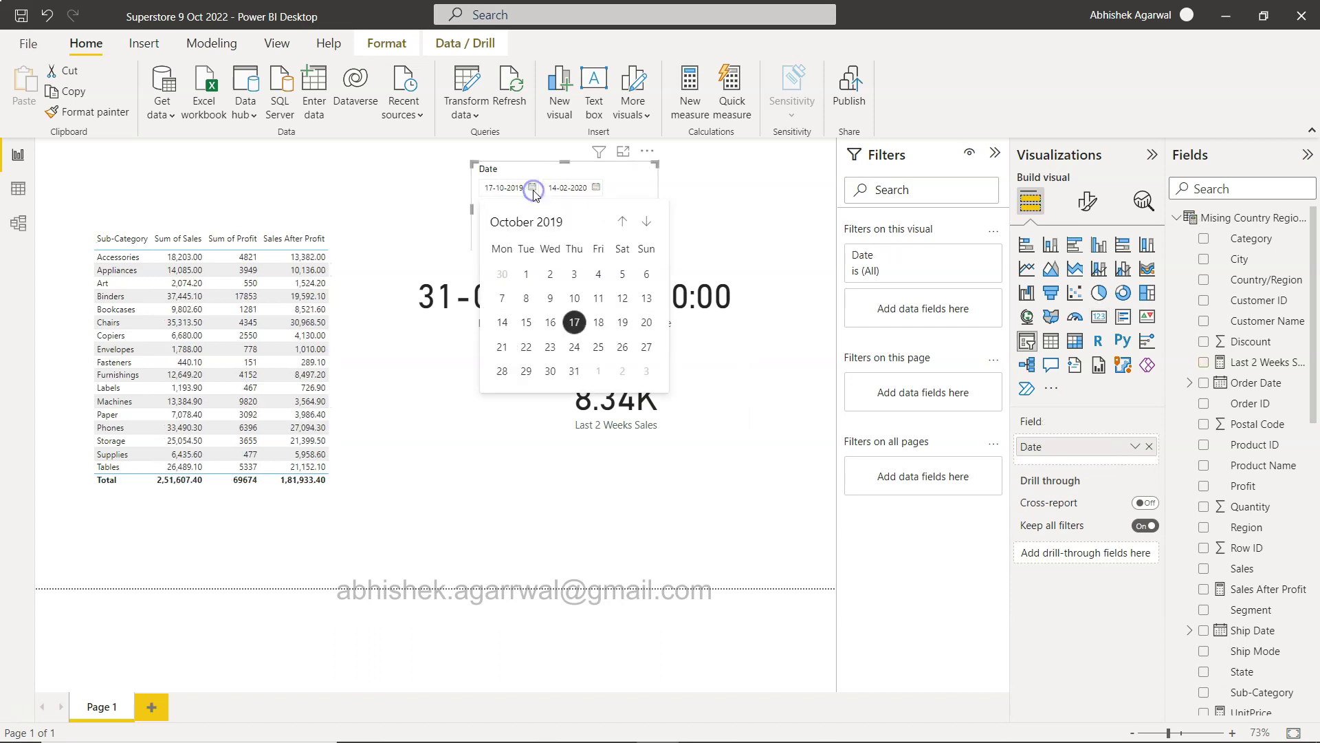
pyautogui.click(639, 222)
pyautogui.click(639, 222)
pyautogui.click(638, 223)
pyautogui.click(638, 222)
pyautogui.click(638, 222)
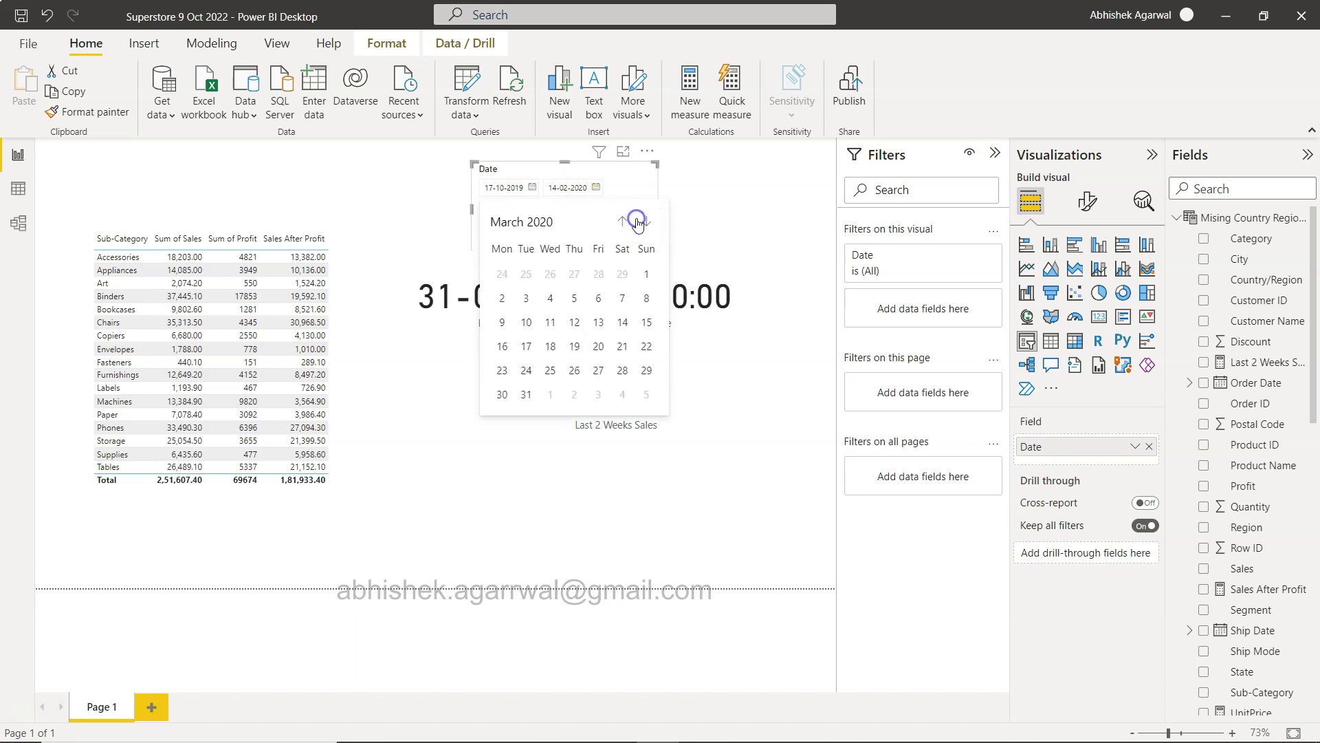
pyautogui.click(638, 222)
pyautogui.click(639, 222)
pyautogui.click(639, 222)
pyautogui.click(639, 222)
pyautogui.click(638, 222)
pyautogui.click(639, 223)
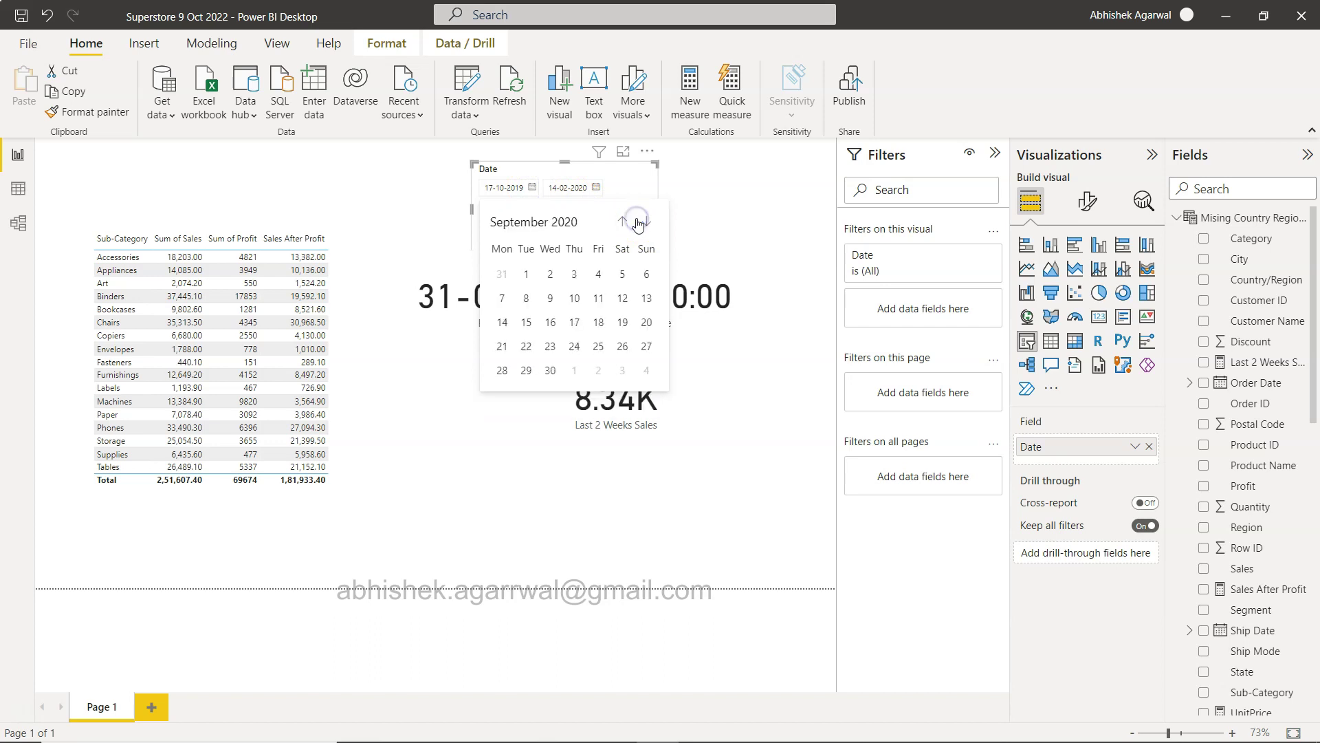
pyautogui.click(639, 222)
pyautogui.click(639, 222)
pyautogui.click(639, 222)
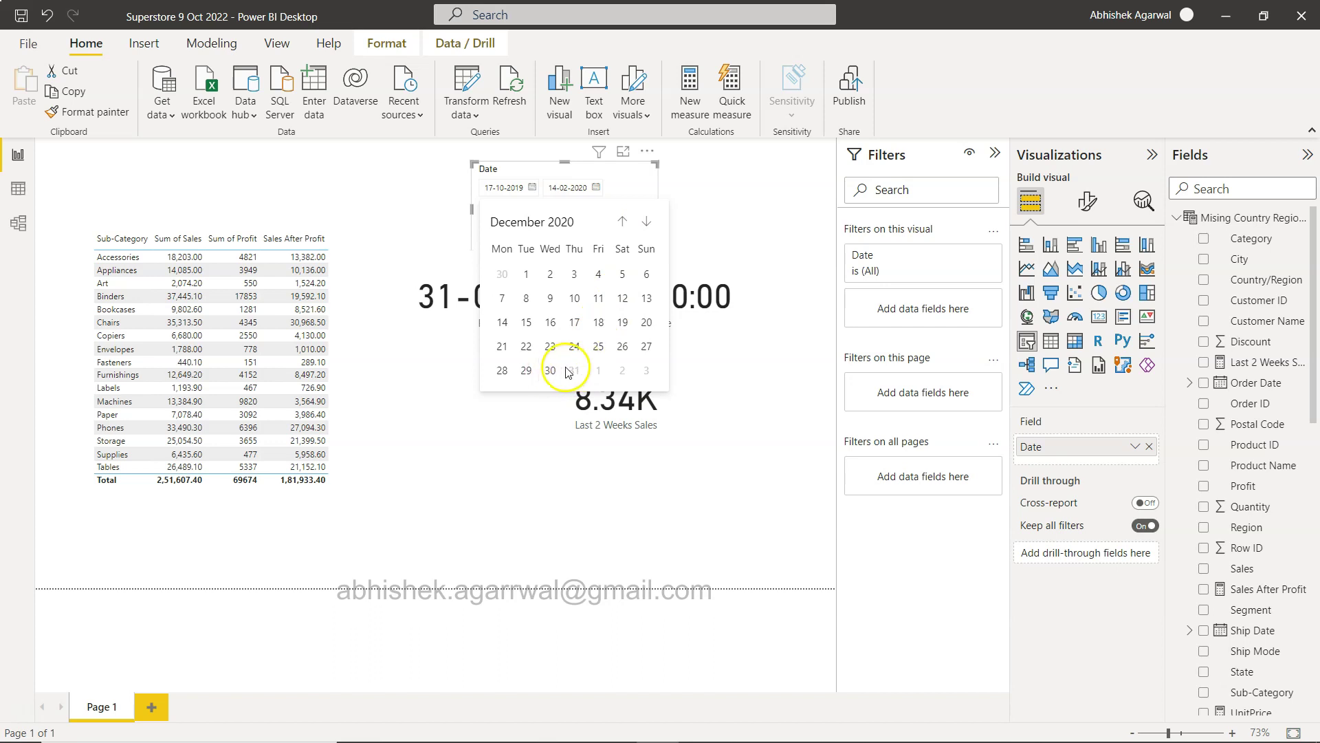
pyautogui.click(541, 372)
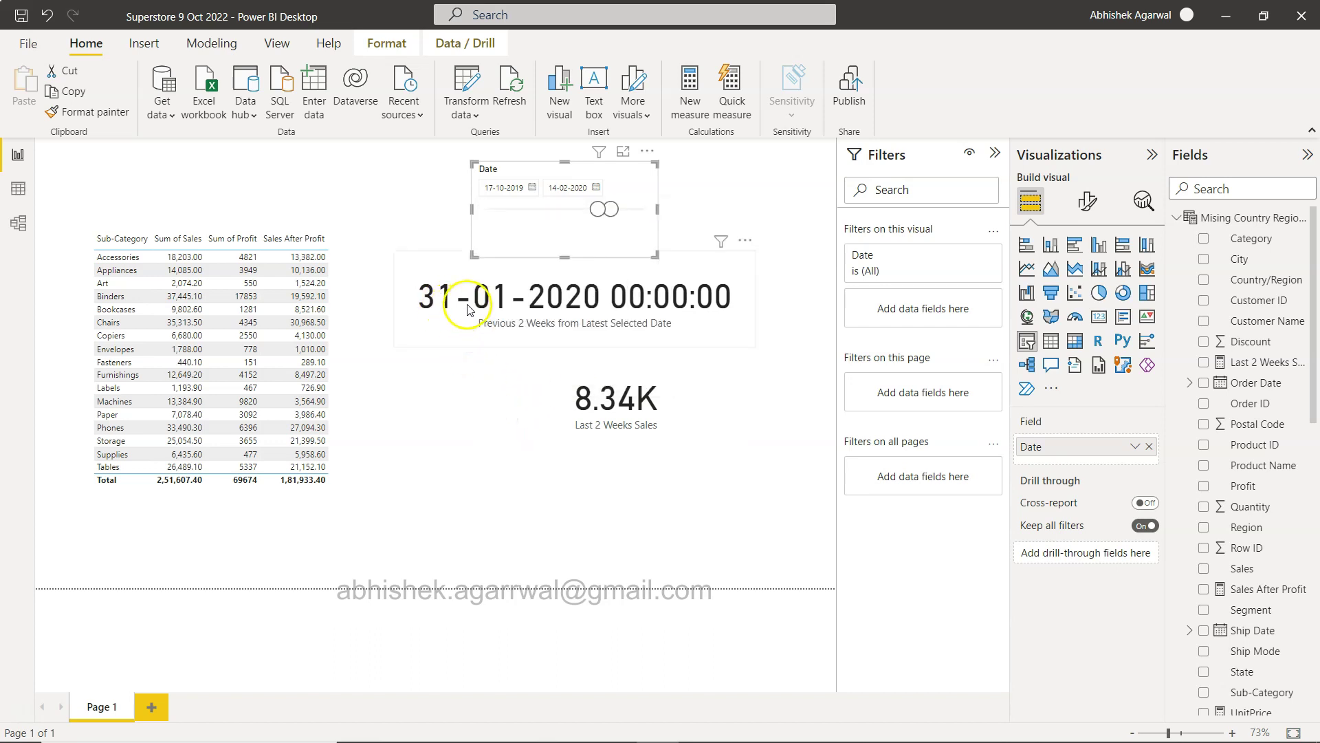
# - Reset the slicer start date to 31 January 2020 via its calendar
pyautogui.click(526, 187)
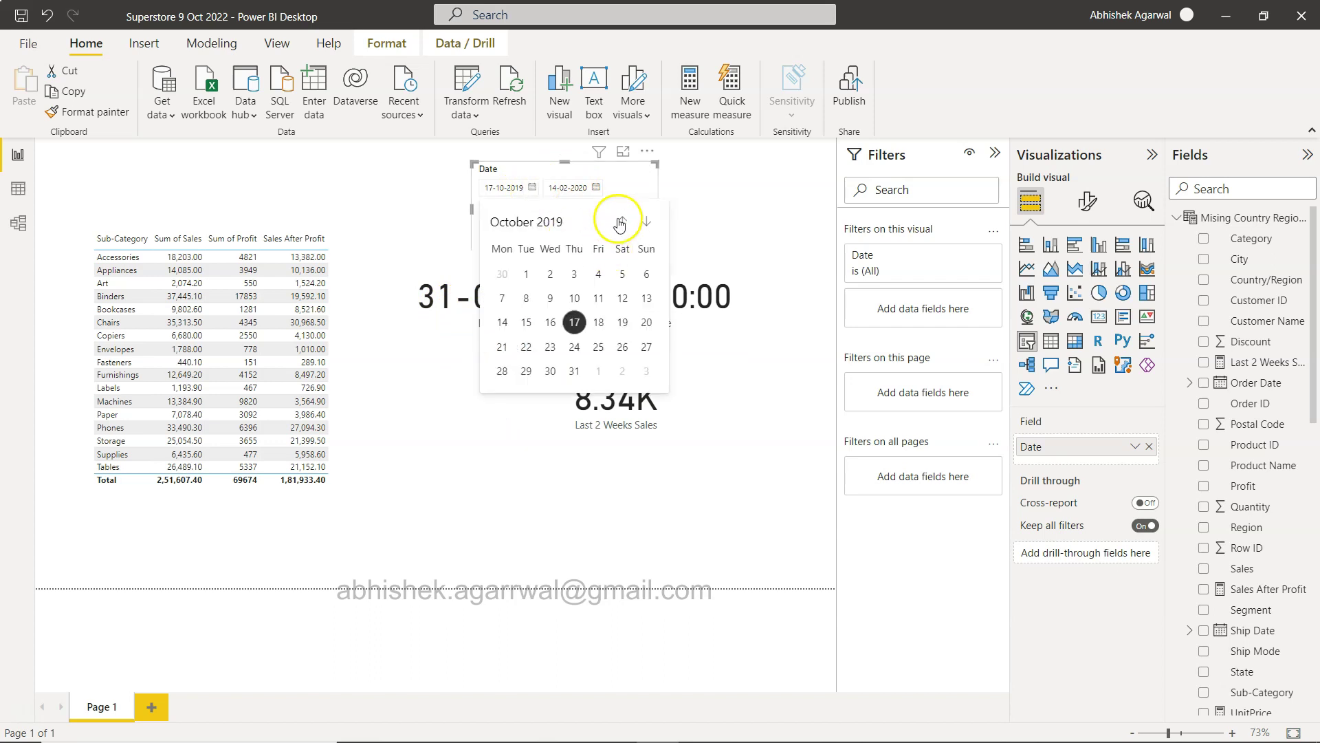
pyautogui.click(647, 223)
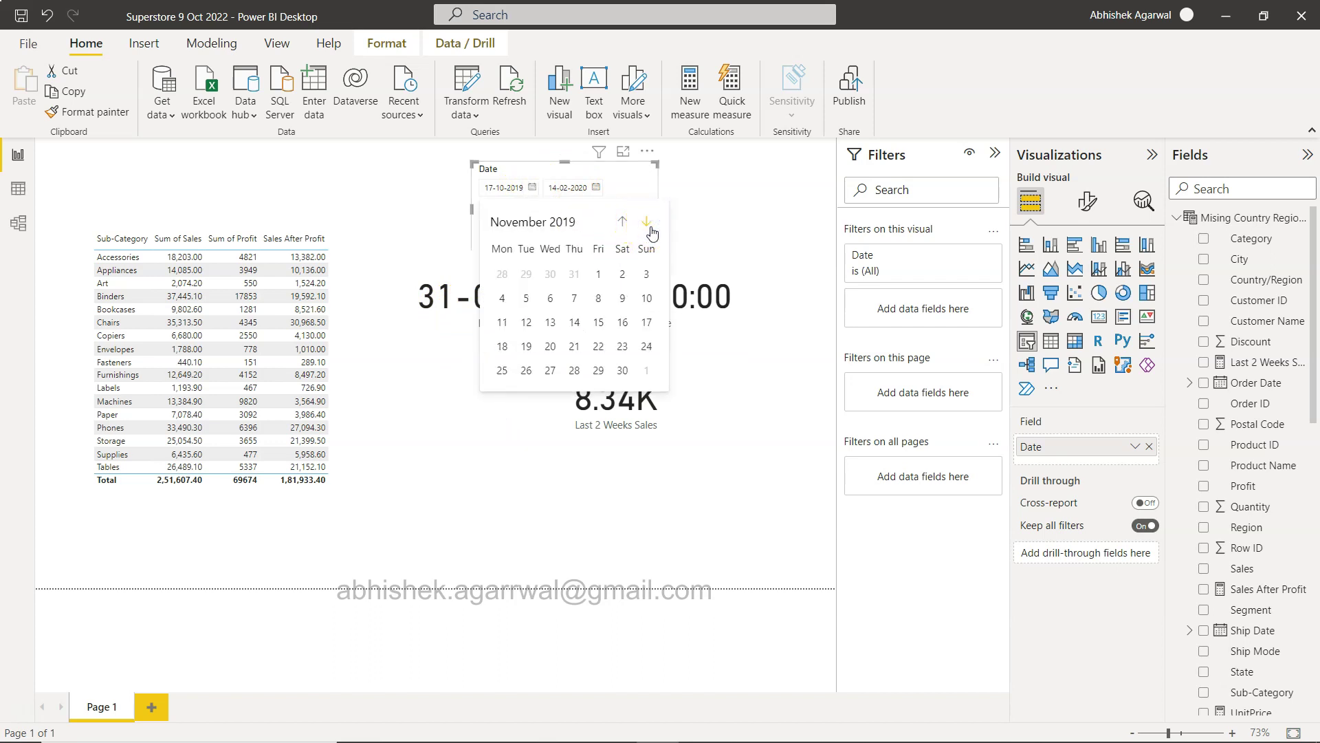
pyautogui.click(647, 223)
pyautogui.click(647, 223)
pyautogui.click(647, 223)
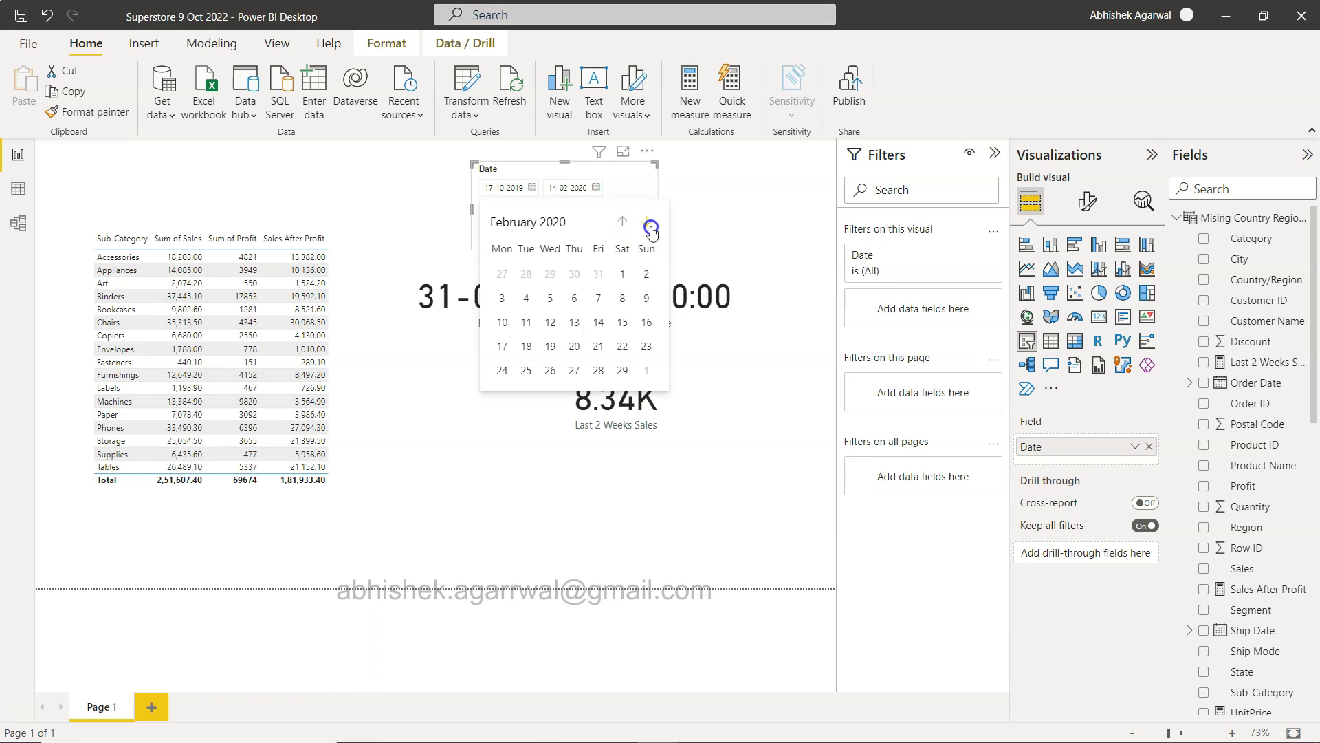
pyautogui.click(647, 222)
pyautogui.click(647, 222)
pyautogui.click(623, 222)
pyautogui.click(623, 221)
pyautogui.click(623, 222)
pyautogui.click(597, 371)
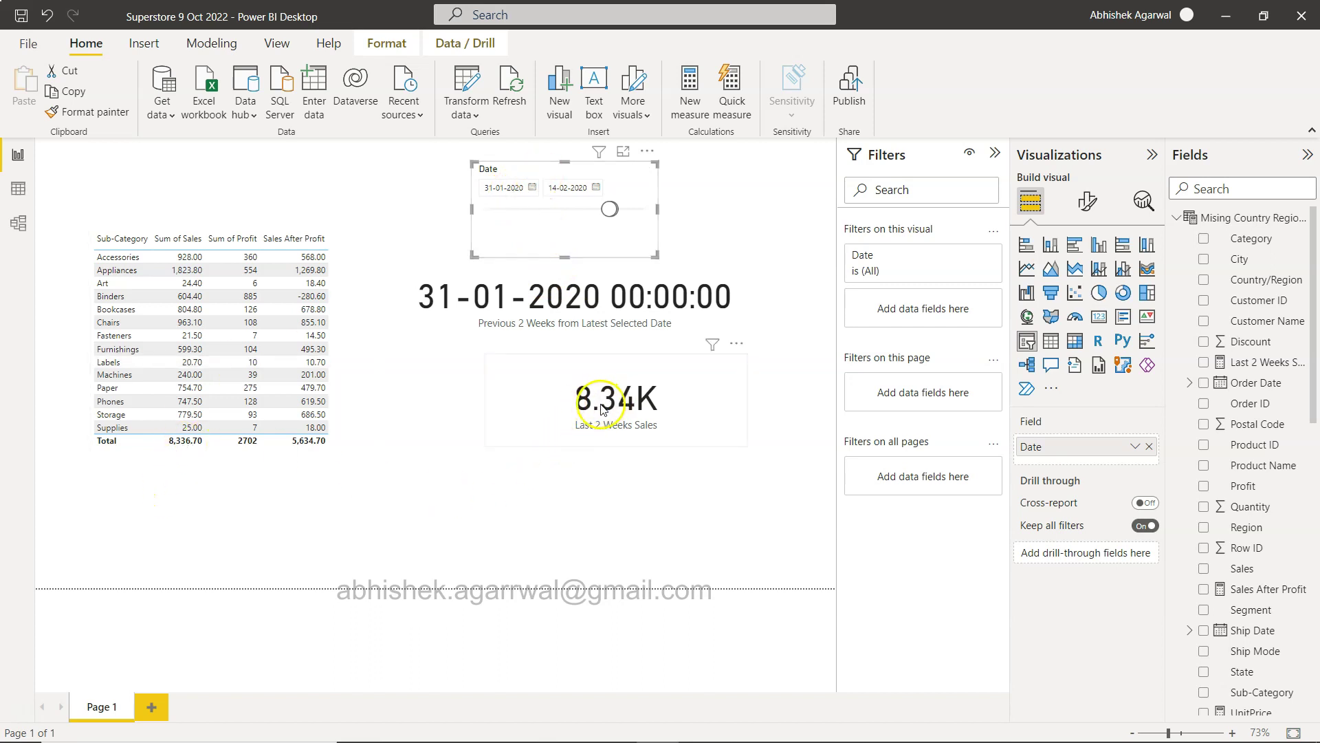
pyautogui.click(520, 520)
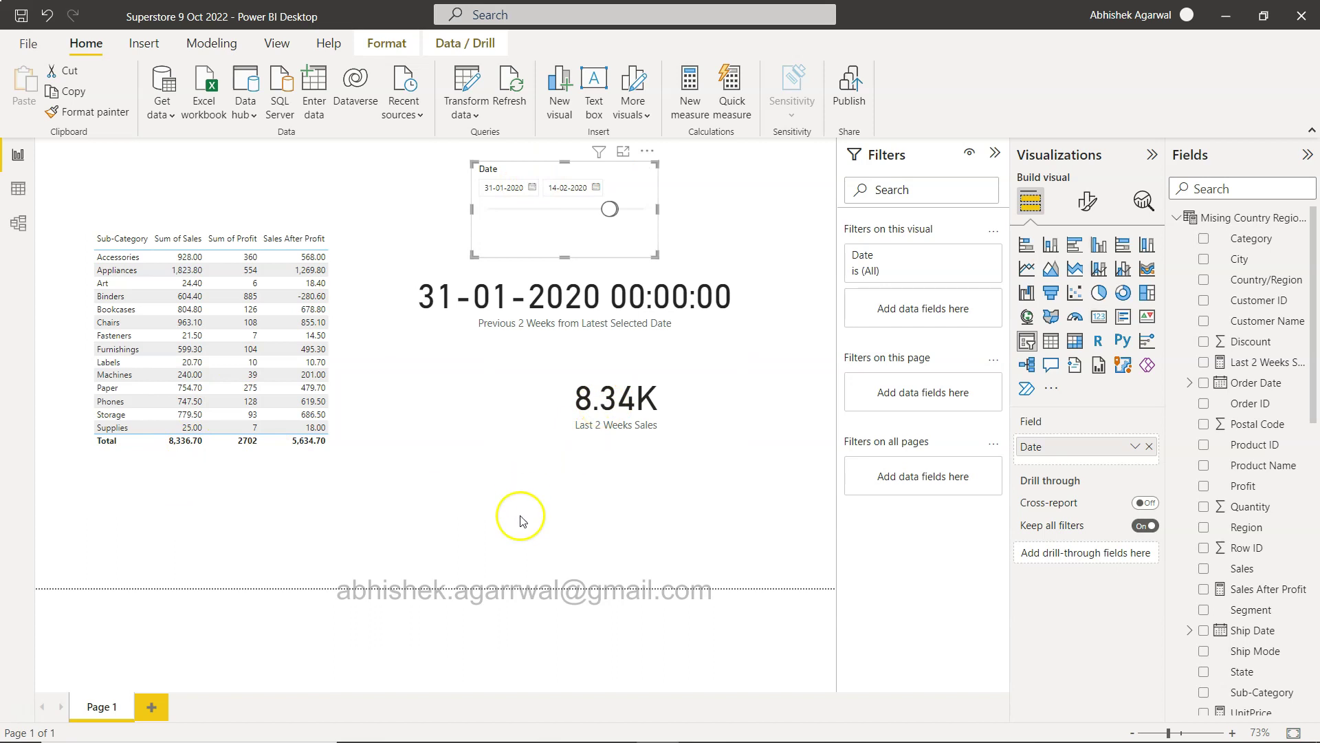